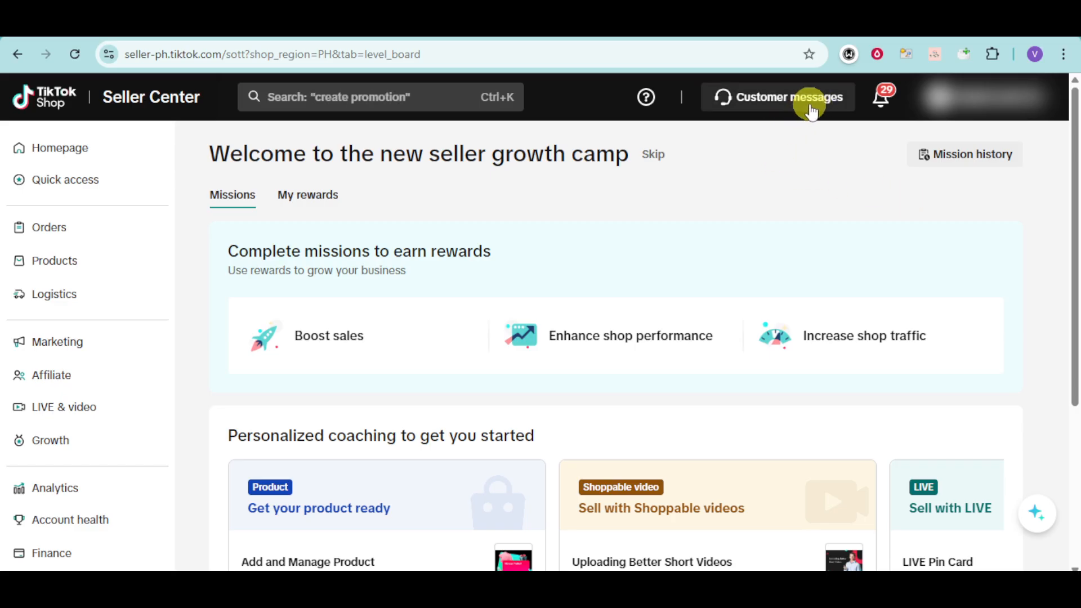
Step: Open Customer messages, then close the 'New messages available' modal and the prioritize-urgent-chats tip
left_click(817, 110)
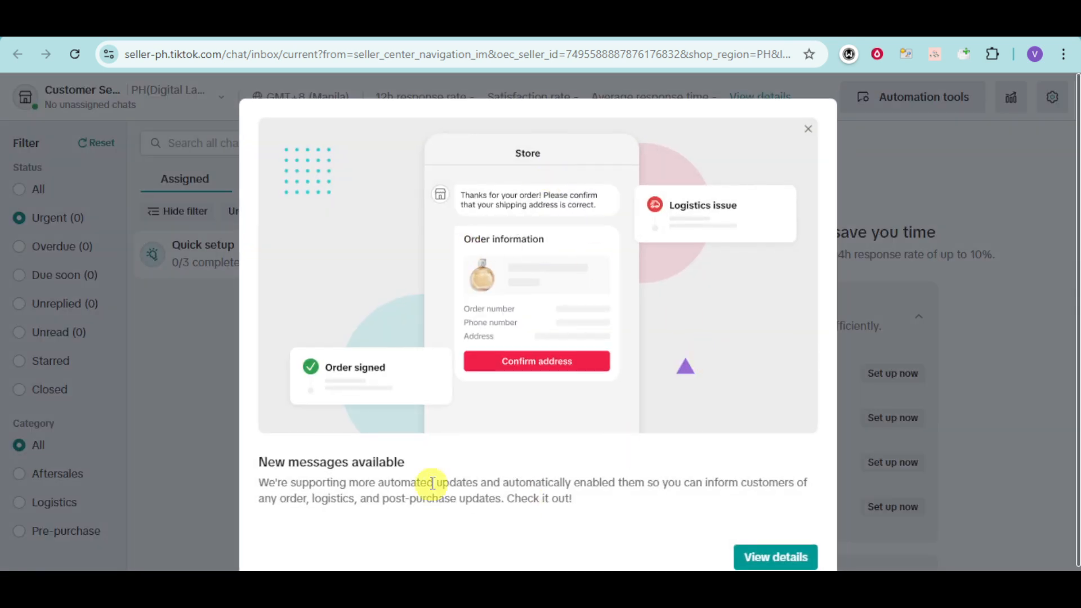
scroll(794, 507, "down", 1)
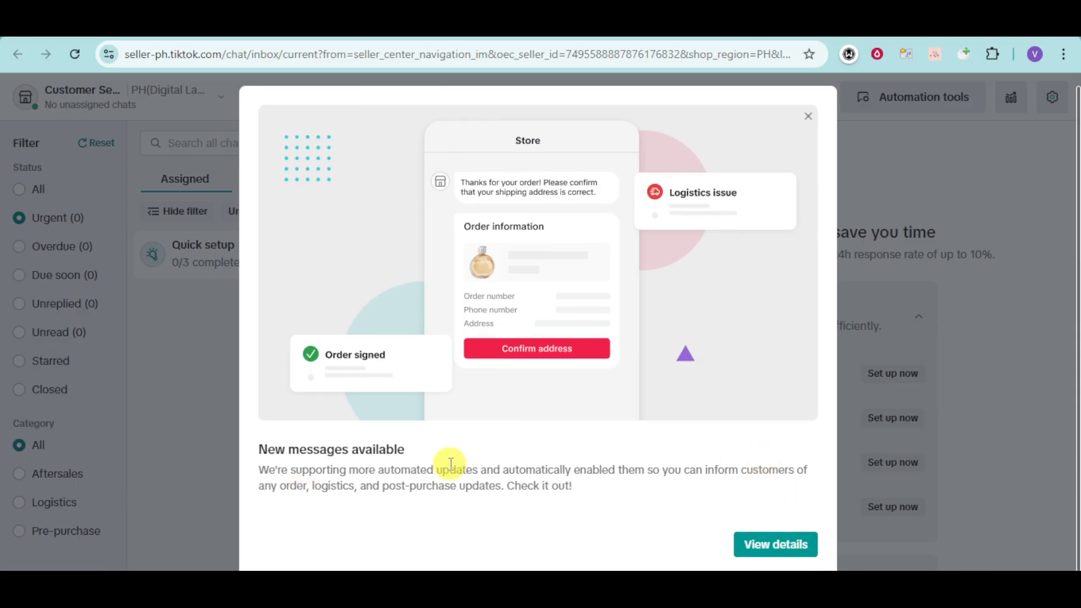
left_click(809, 116)
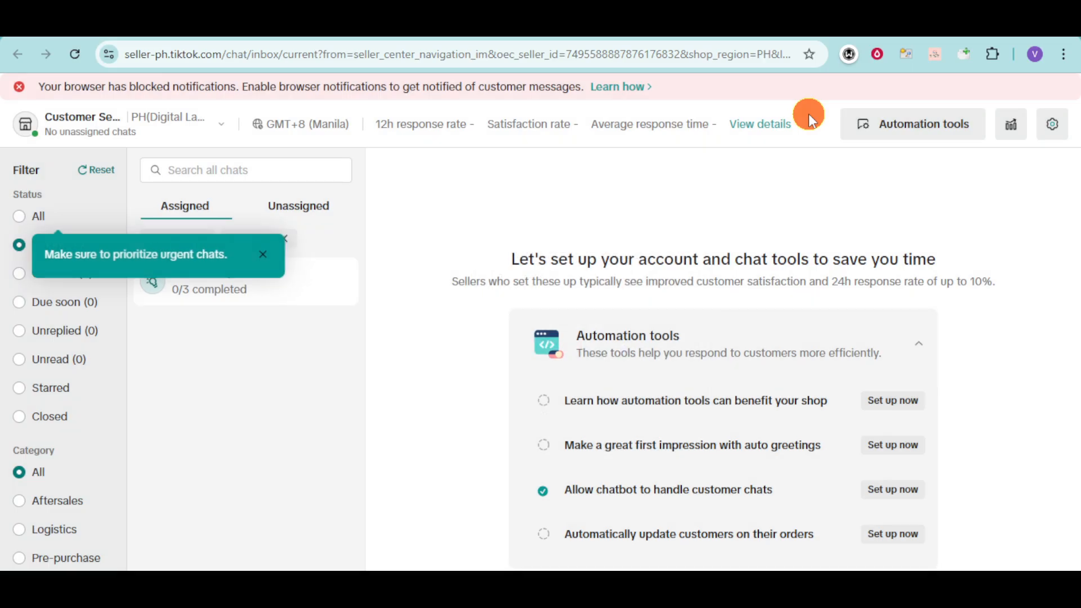
left_click(264, 255)
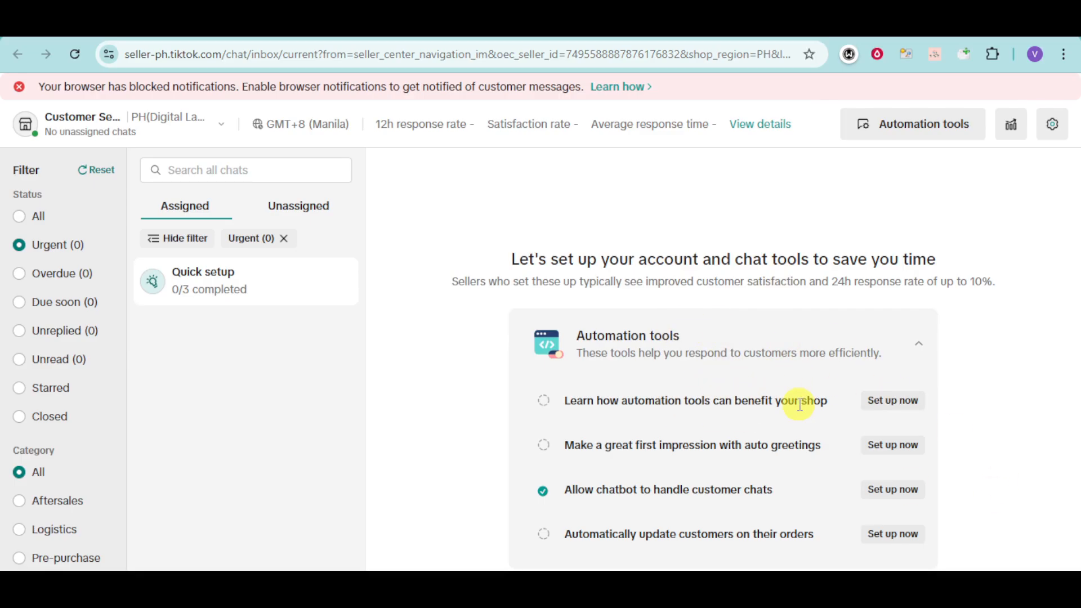
Step: Read the automation tools introduction and choose 'Try it now' for Automated greetings
left_click(885, 398)
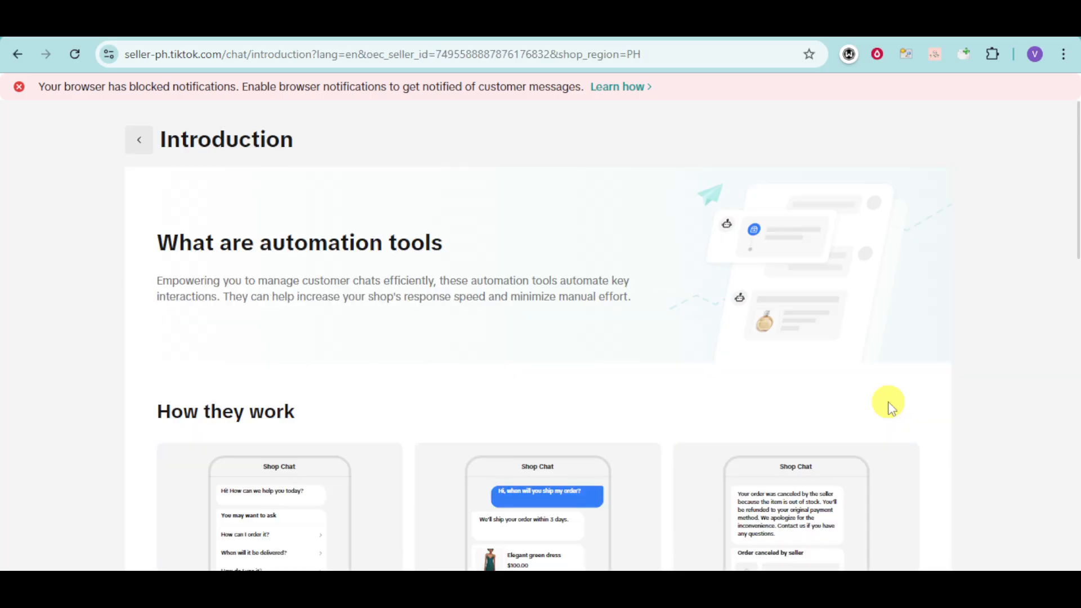
scroll(888, 406, "down", 3)
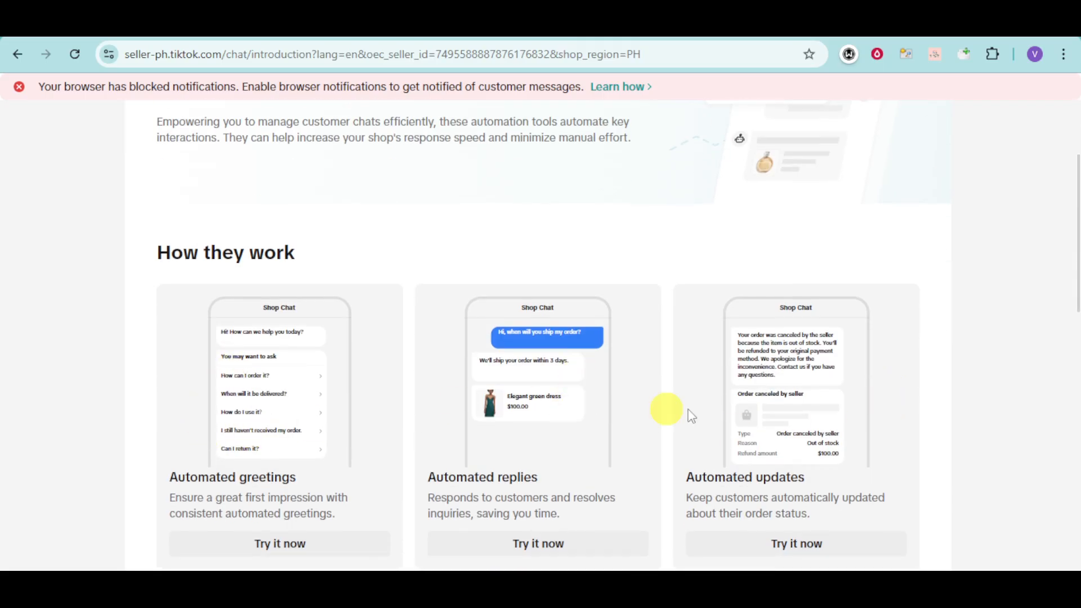
scroll(786, 334, "down", 3)
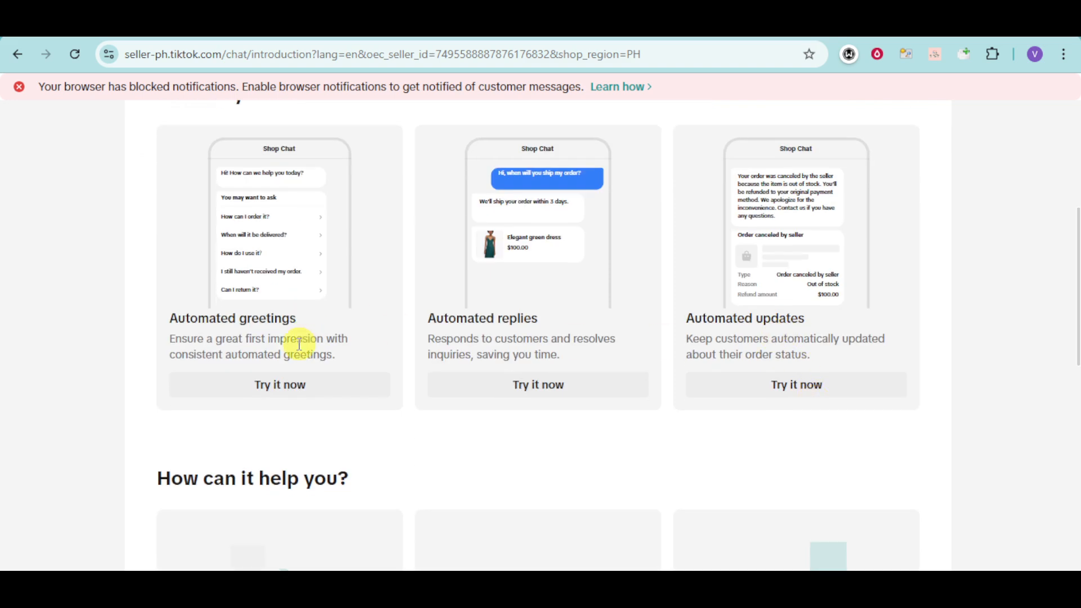
left_click(291, 384)
Step: Switch on the Greetings (with FAQ) toggle and bring up its Settings
scroll(292, 384, "down", 5)
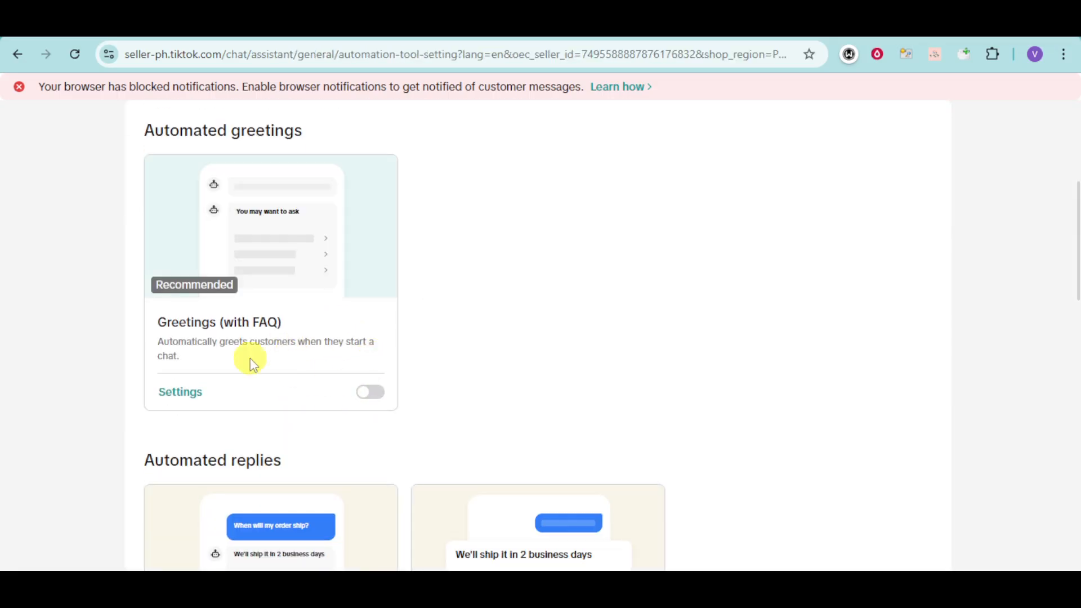
scroll(278, 364, "up", 2)
scroll(278, 363, "down", 4)
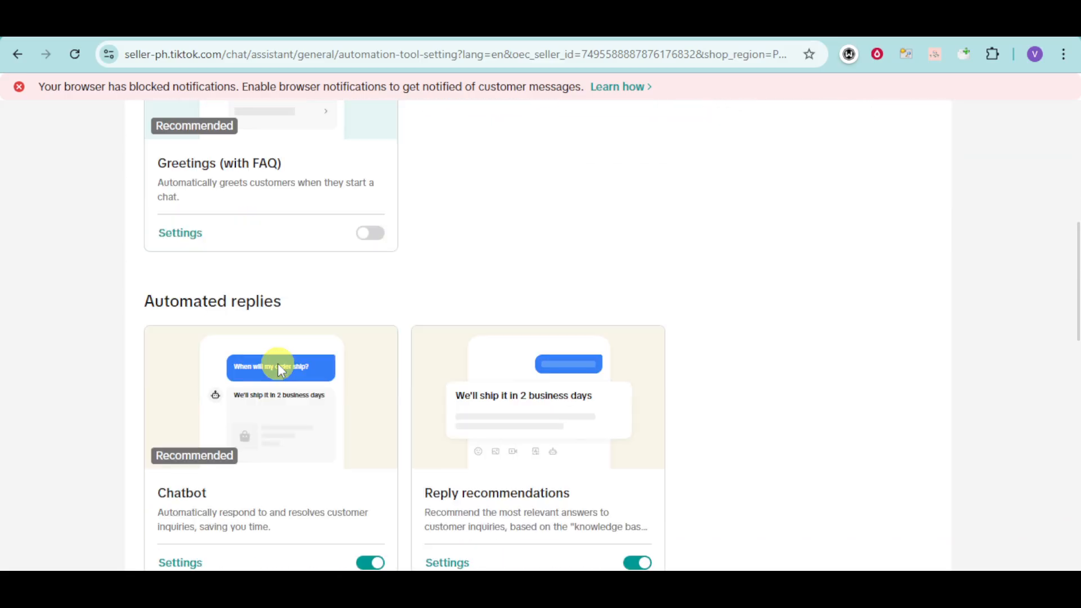
scroll(349, 363, "down", 1)
scroll(388, 367, "up", 4)
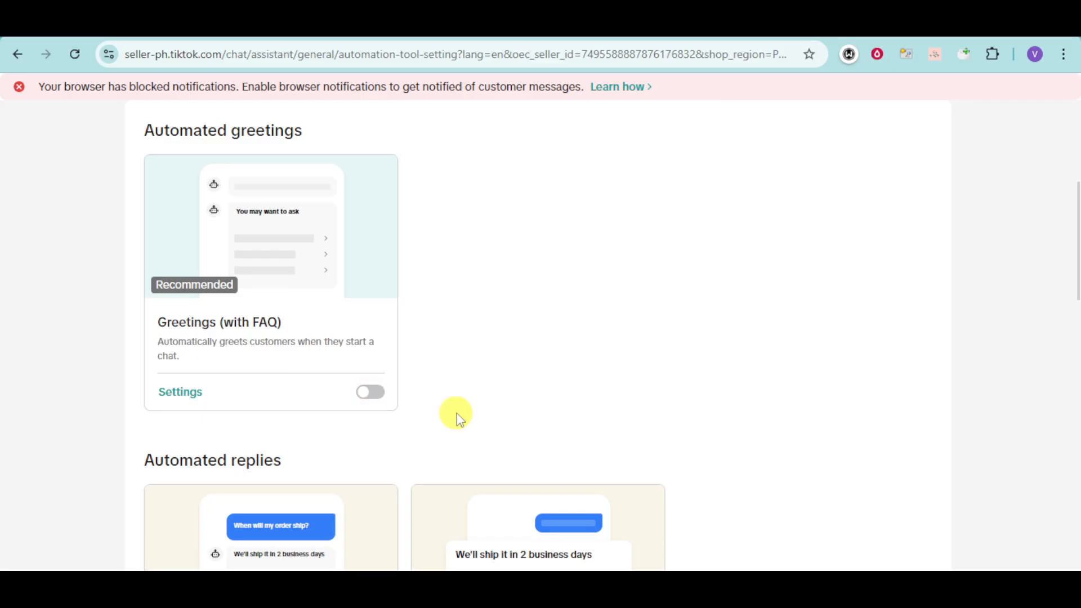
left_click(376, 396)
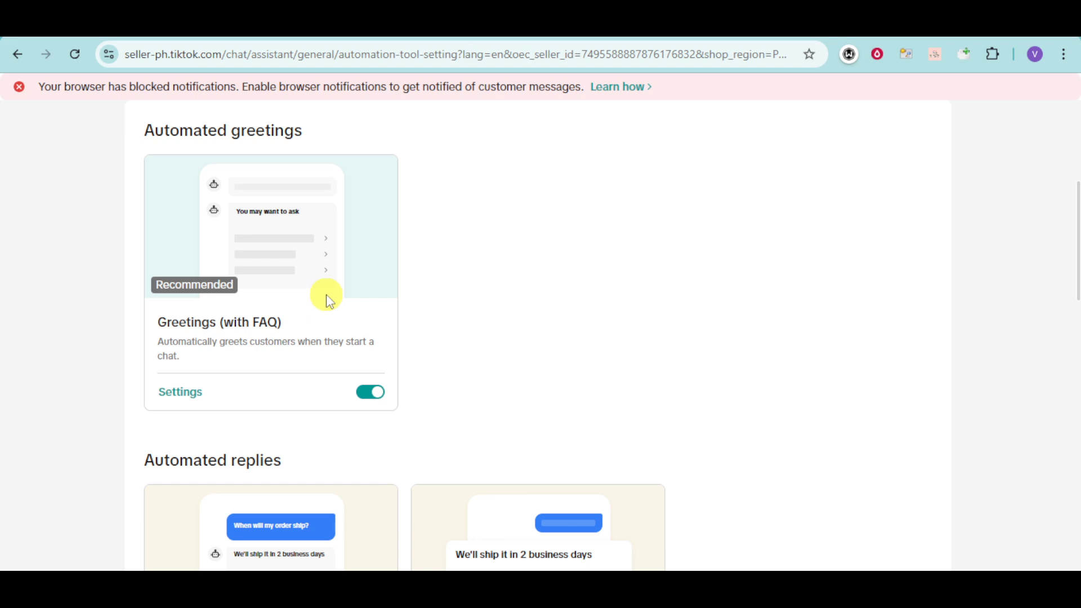
scroll(328, 298, "down", 7)
scroll(329, 298, "up", 7)
left_click(194, 393)
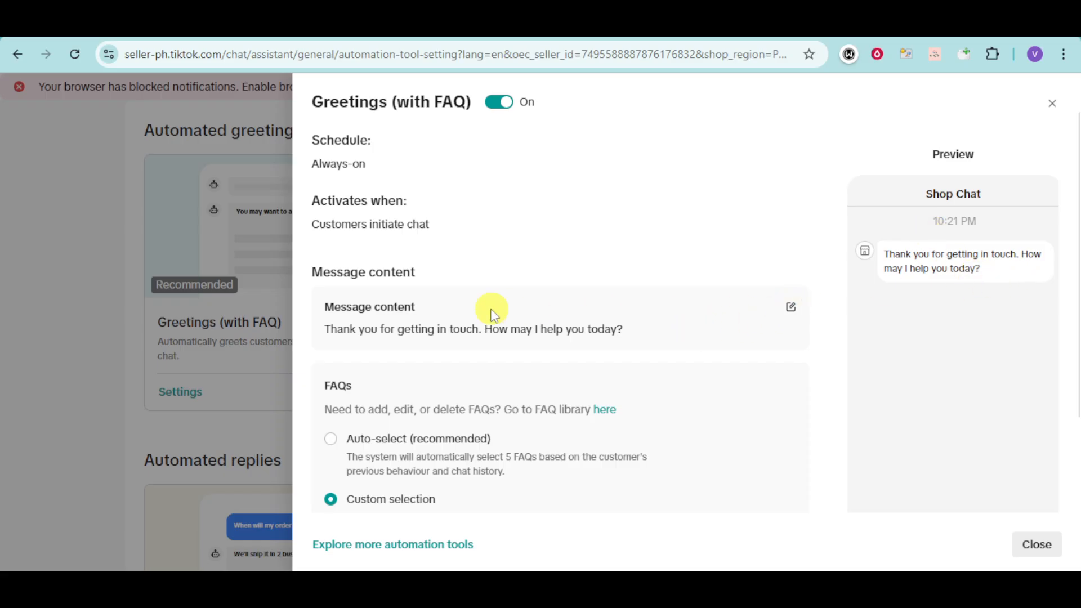
Step: Replace the greeting with 'Welcome to our shop! If there's anything that I can help you with, just send it here' and save
left_click(790, 307)
left_click(707, 336)
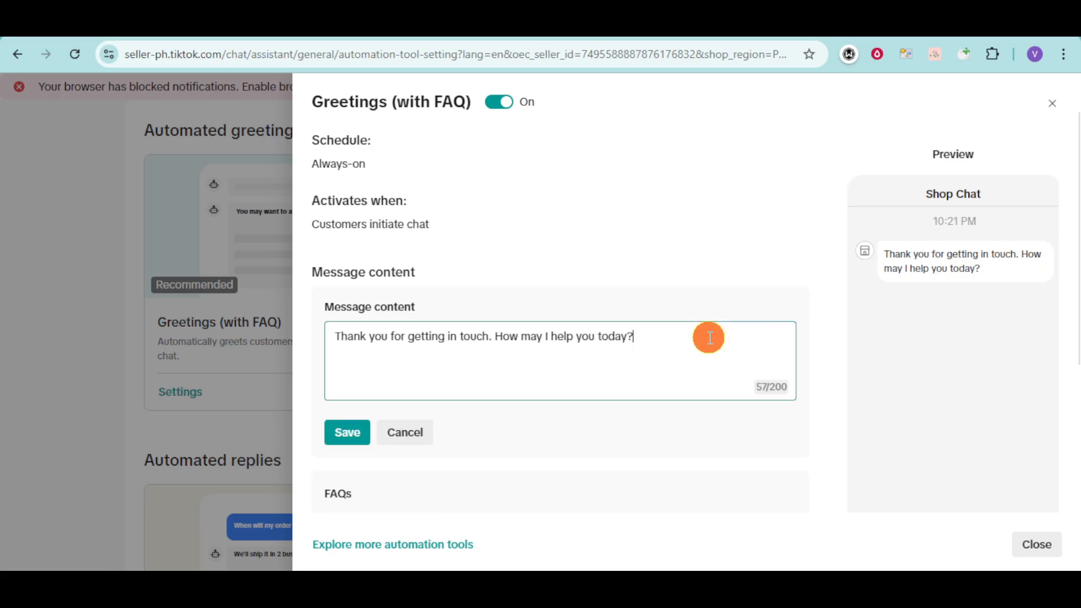
left_click_drag(704, 337, 499, 337)
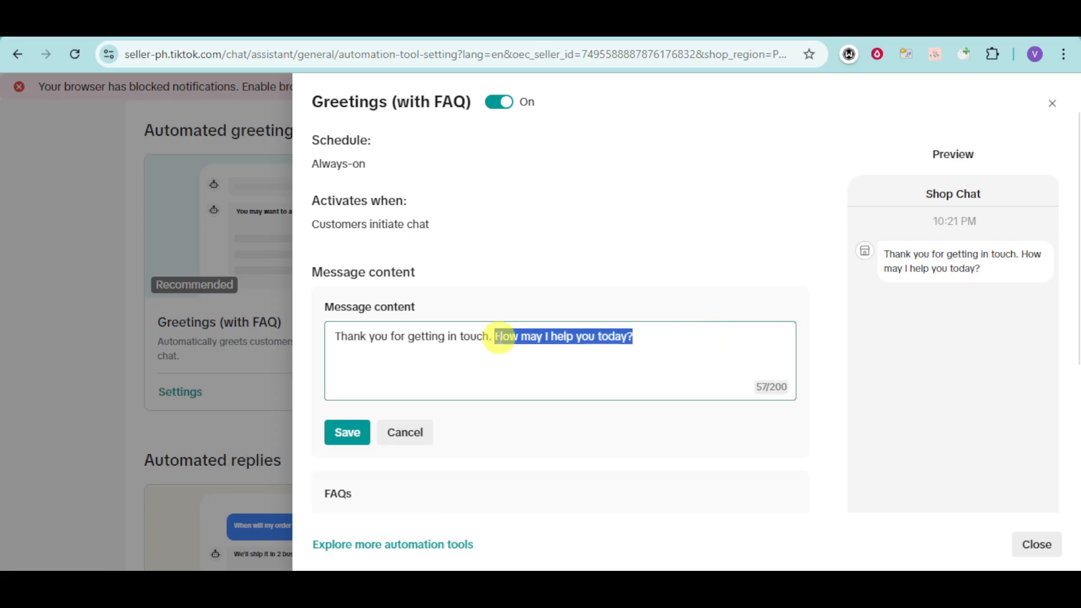
key("ctrl+a")
type("Welco")
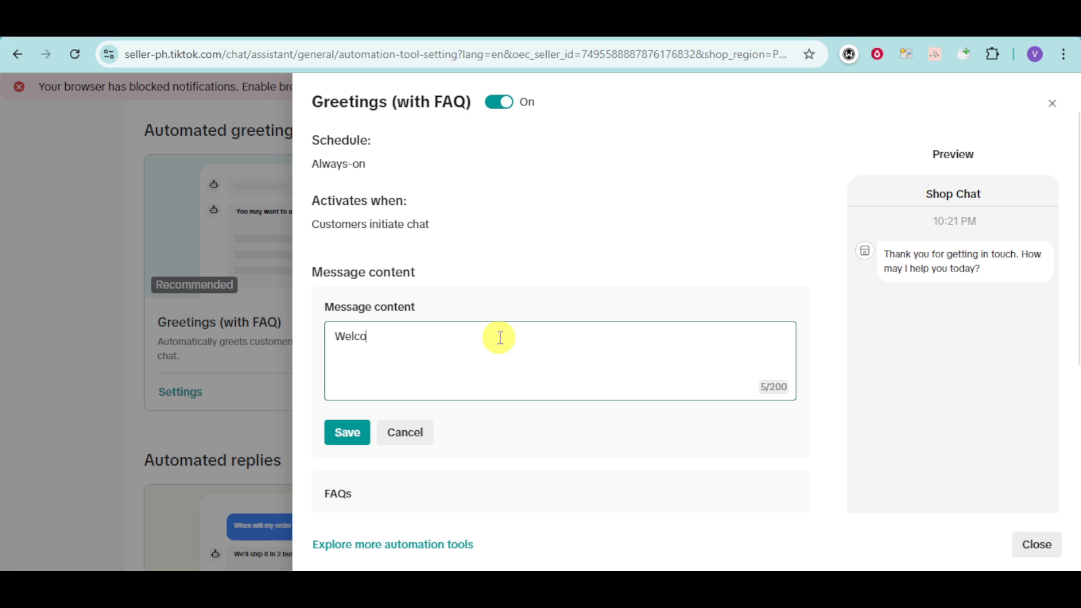
type("me to our shop")
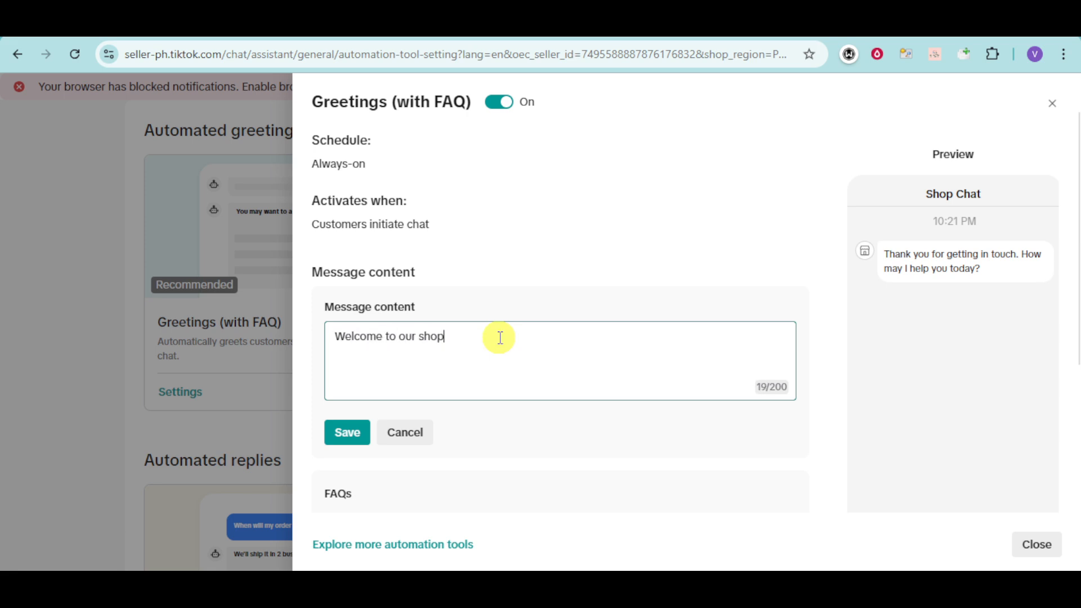
type("! If there's anything that O")
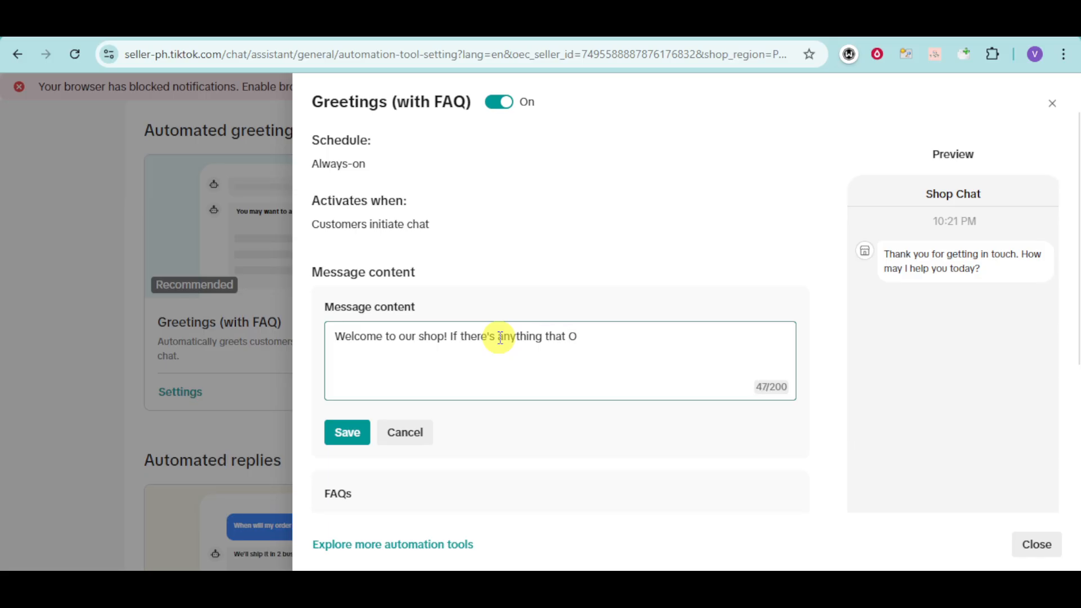
key("BackSpace")
type("I can help you wit")
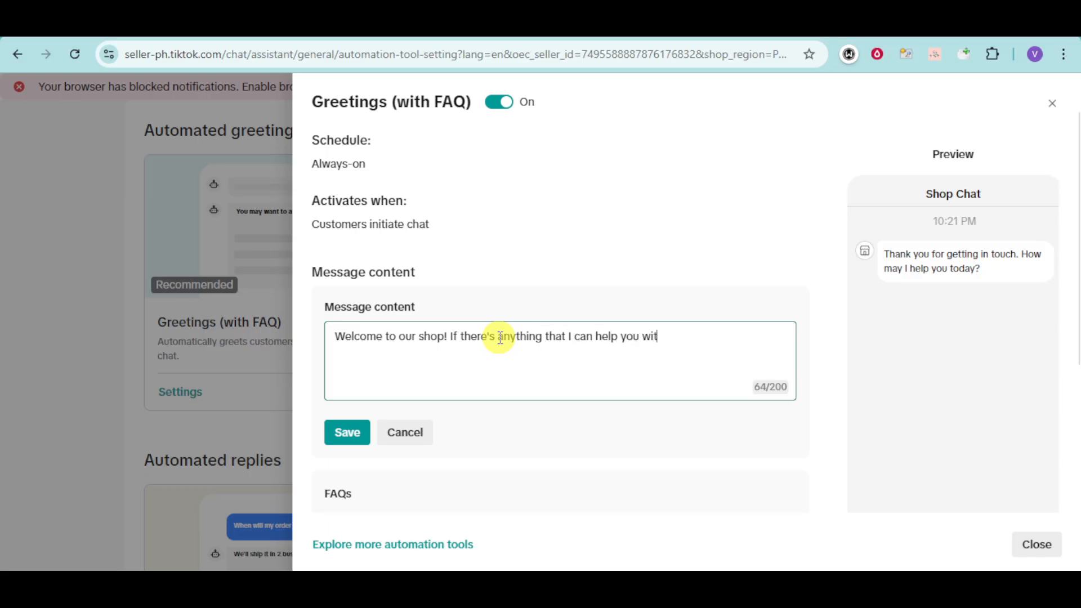
type("h, Iust send it here")
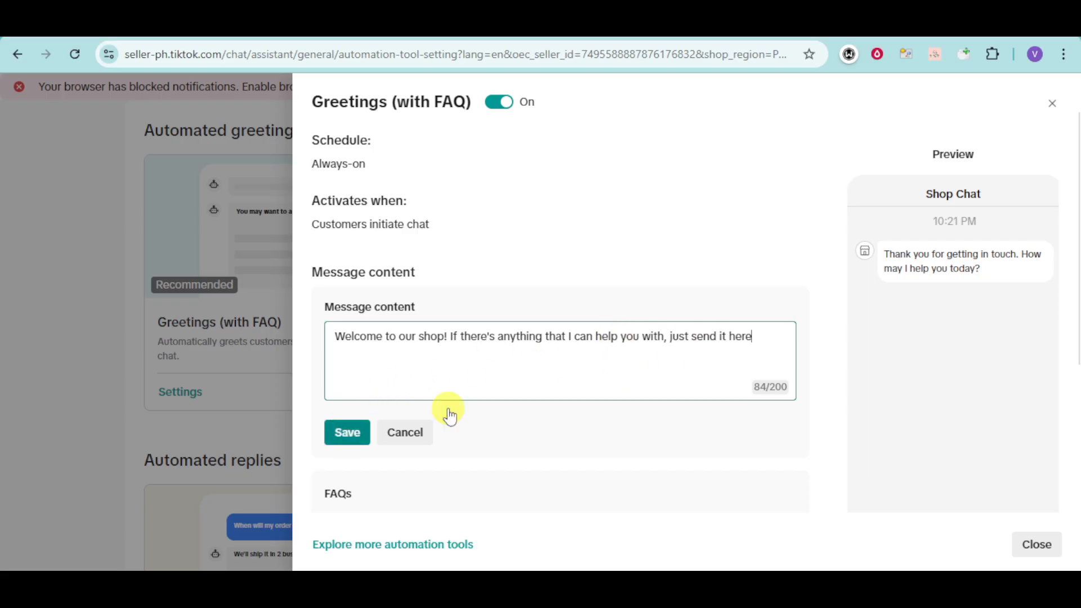
left_click(789, 390)
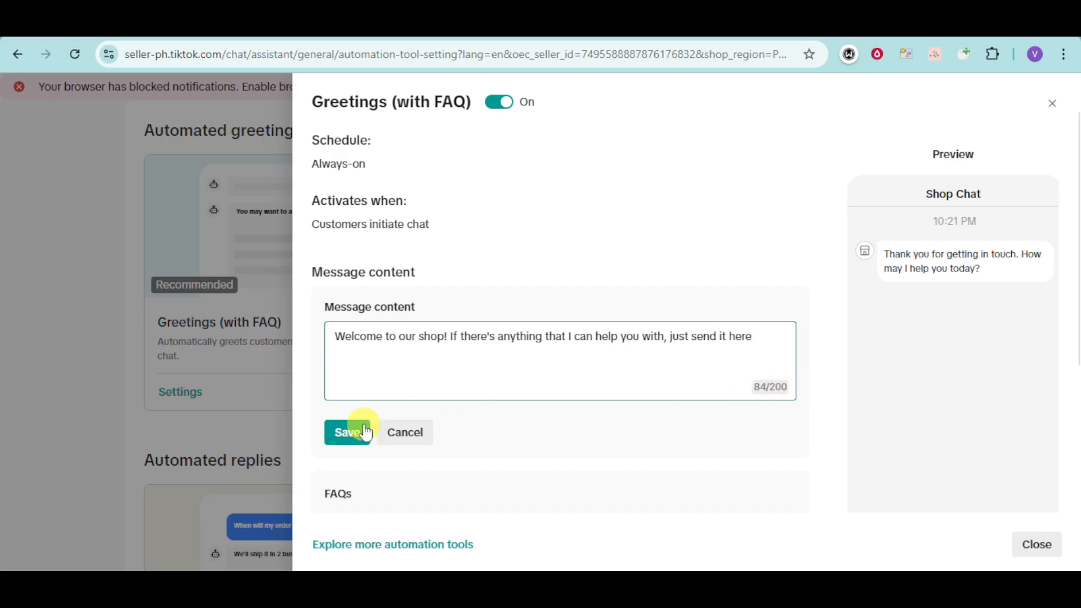
left_click(346, 433)
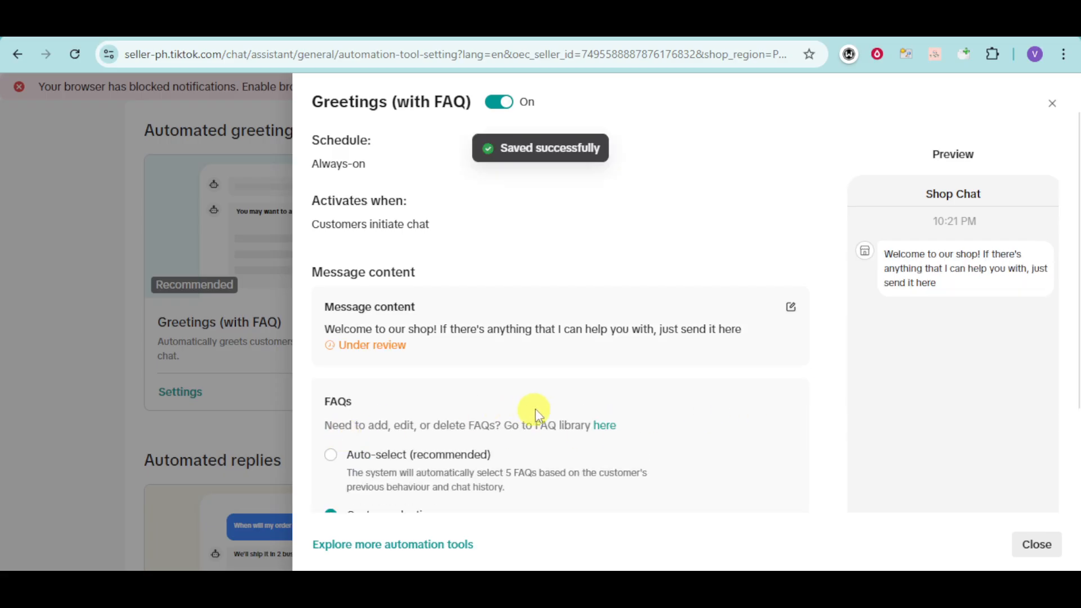
Step: Switch the greeting FAQs from automatic selection to choosing them manually
scroll(792, 395, "down", 3)
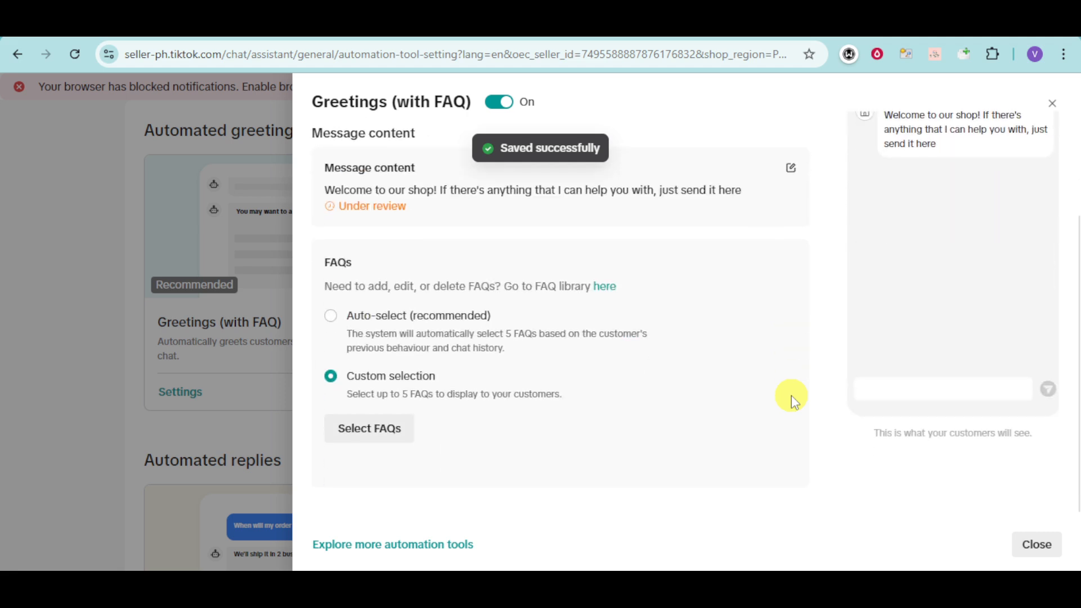
left_click(450, 318)
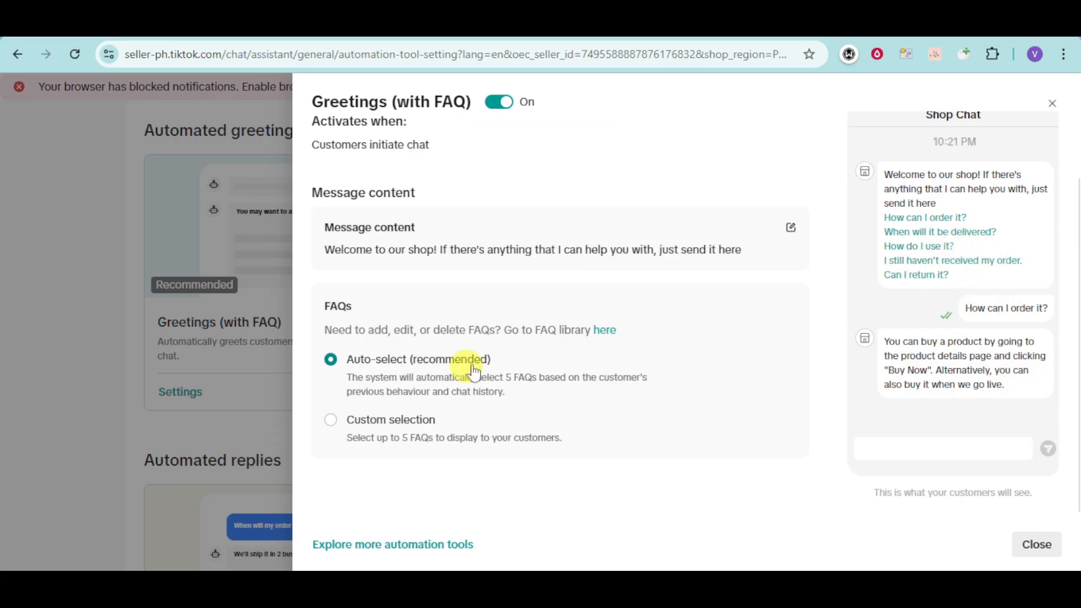
left_click(407, 419)
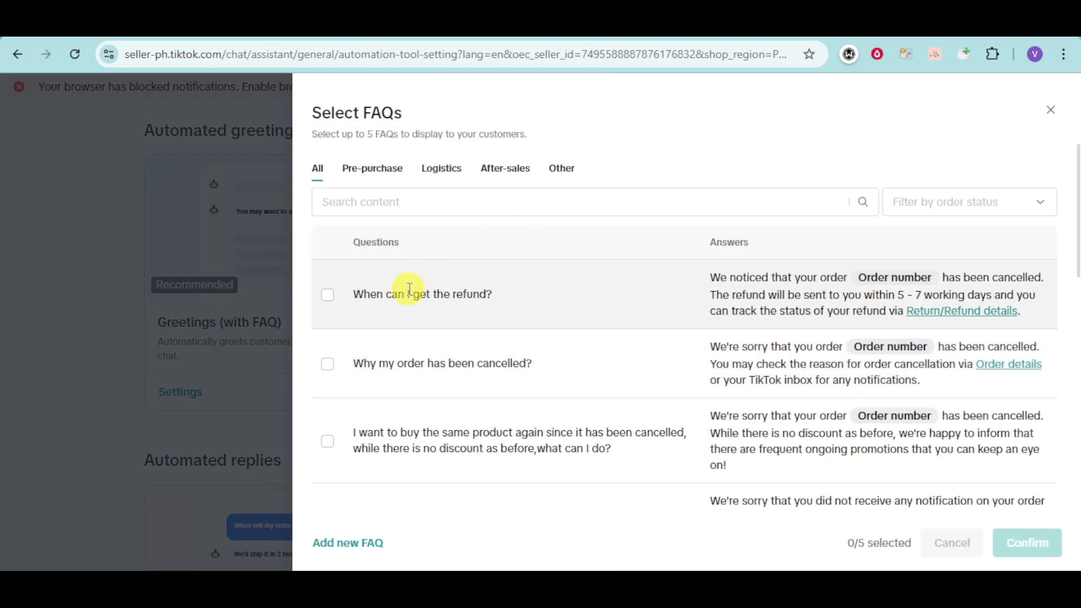
scroll(428, 294, "down", 10)
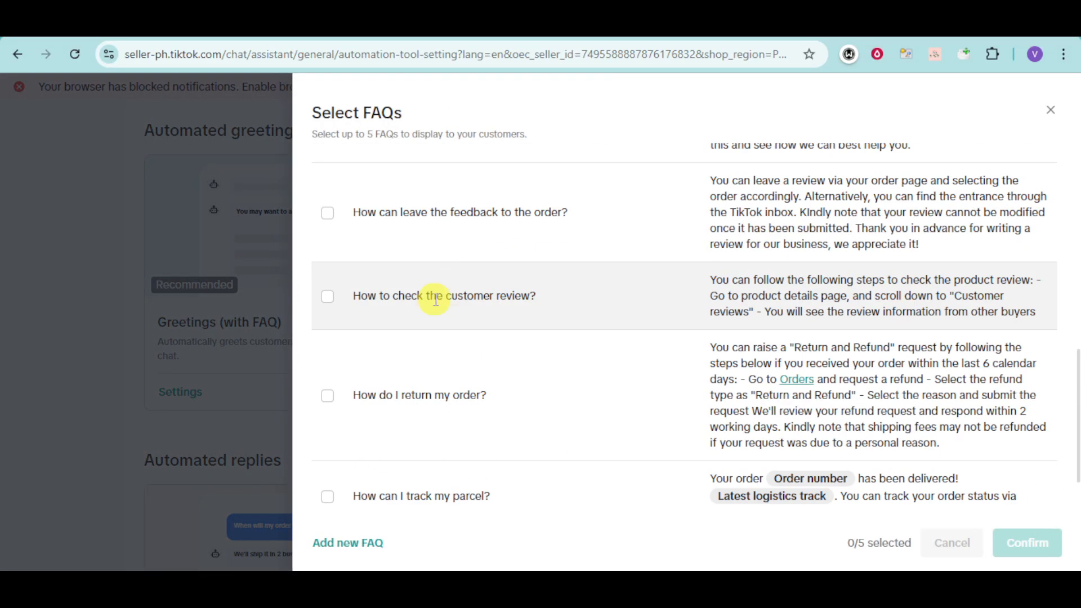
scroll(442, 290, "down", 1)
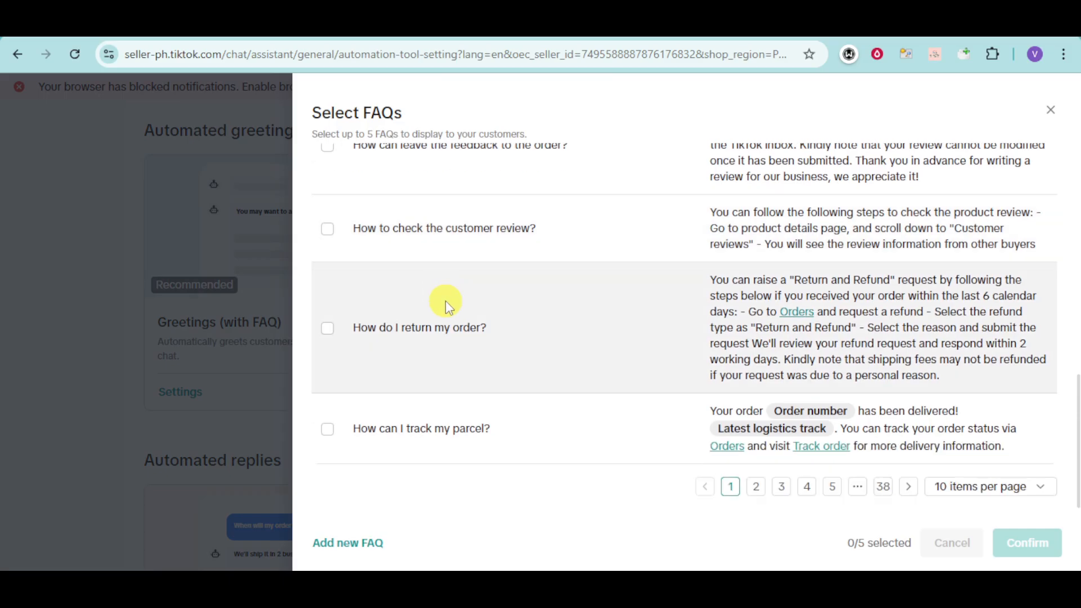
scroll(445, 300, "up", 12)
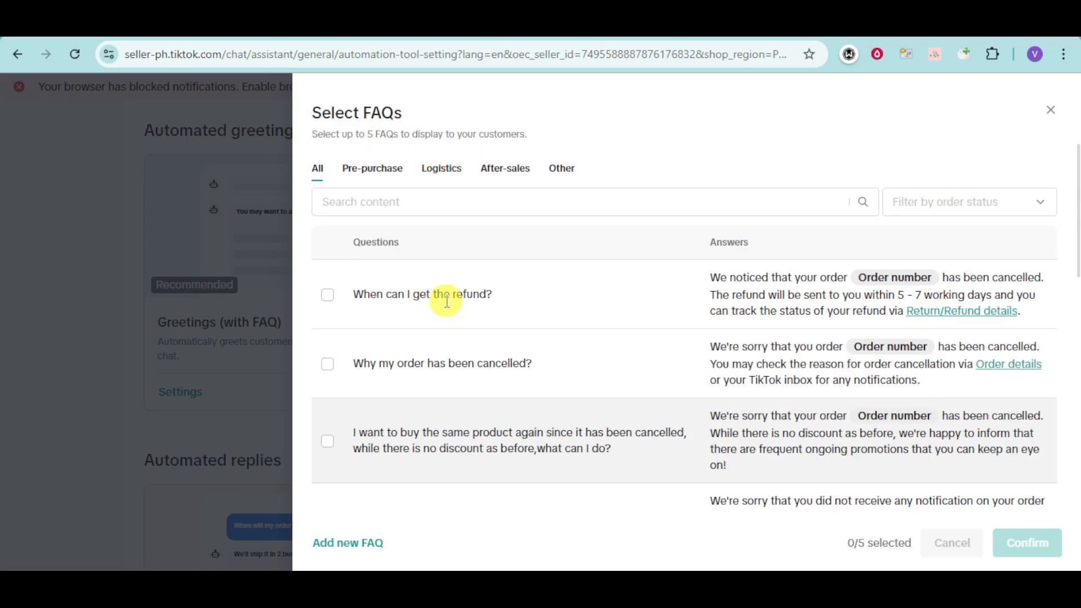
Step: Tick the refund, product-issue, feedback, return-order and track-parcel FAQs and confirm
left_click(329, 303)
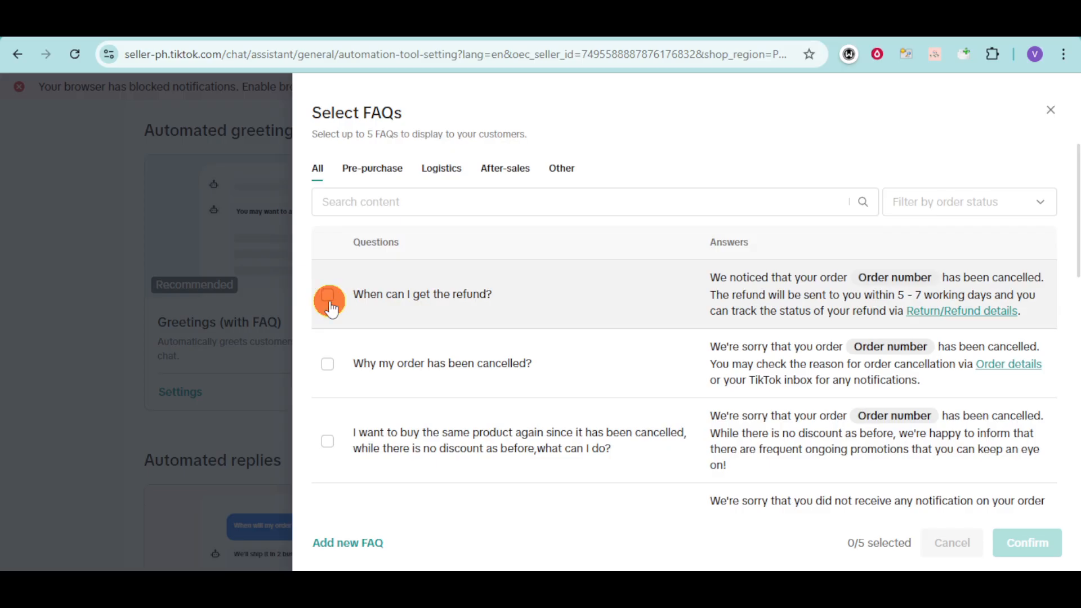
scroll(343, 355, "down", 4)
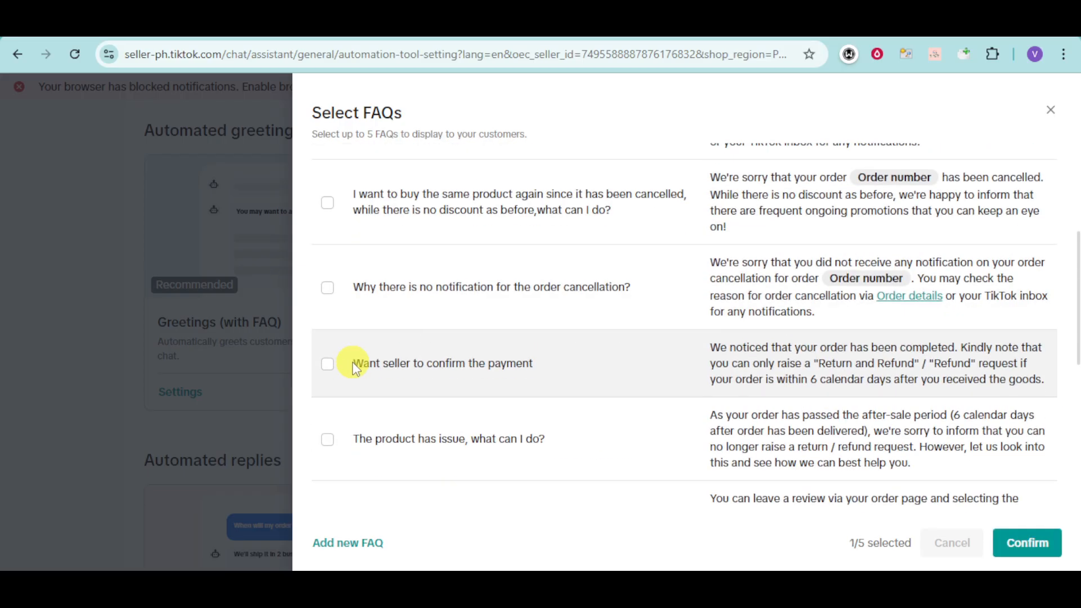
scroll(353, 374, "down", 1)
left_click(327, 361)
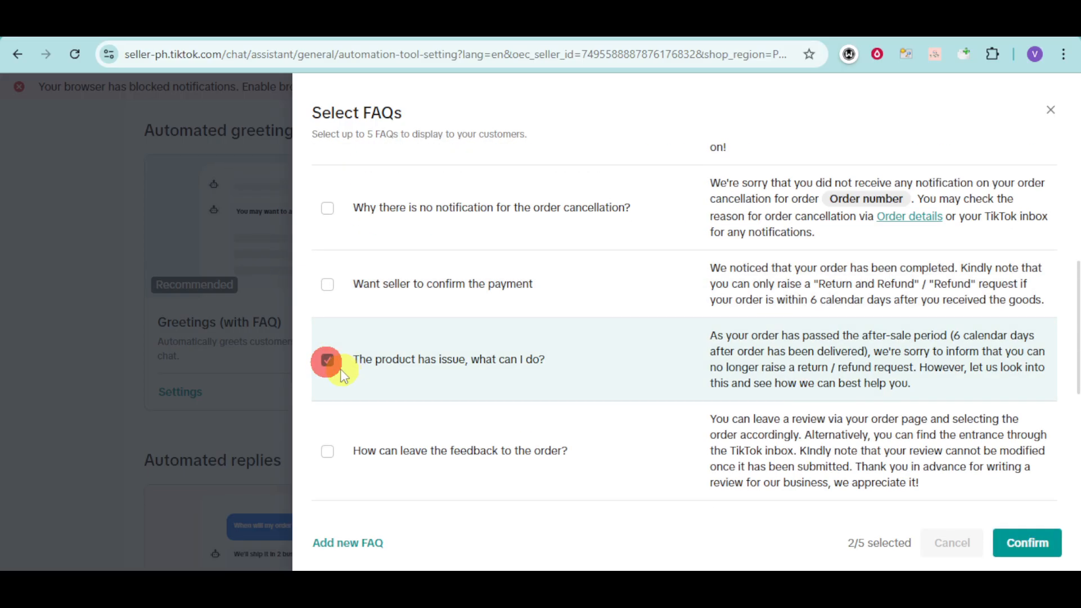
scroll(338, 372, "down", 3)
left_click(327, 291)
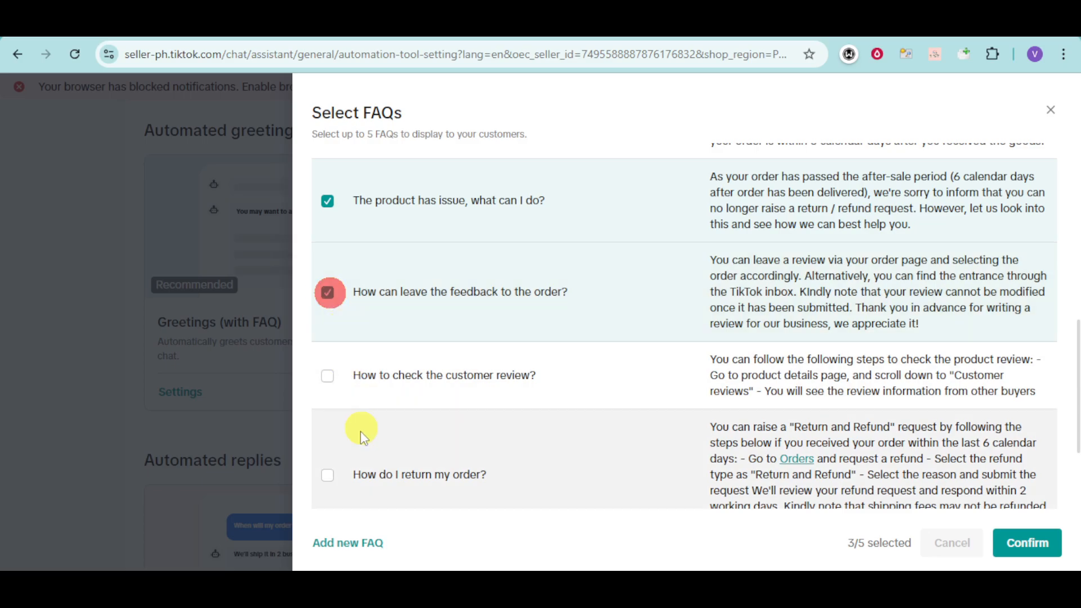
left_click(327, 476)
scroll(386, 415, "down", 3)
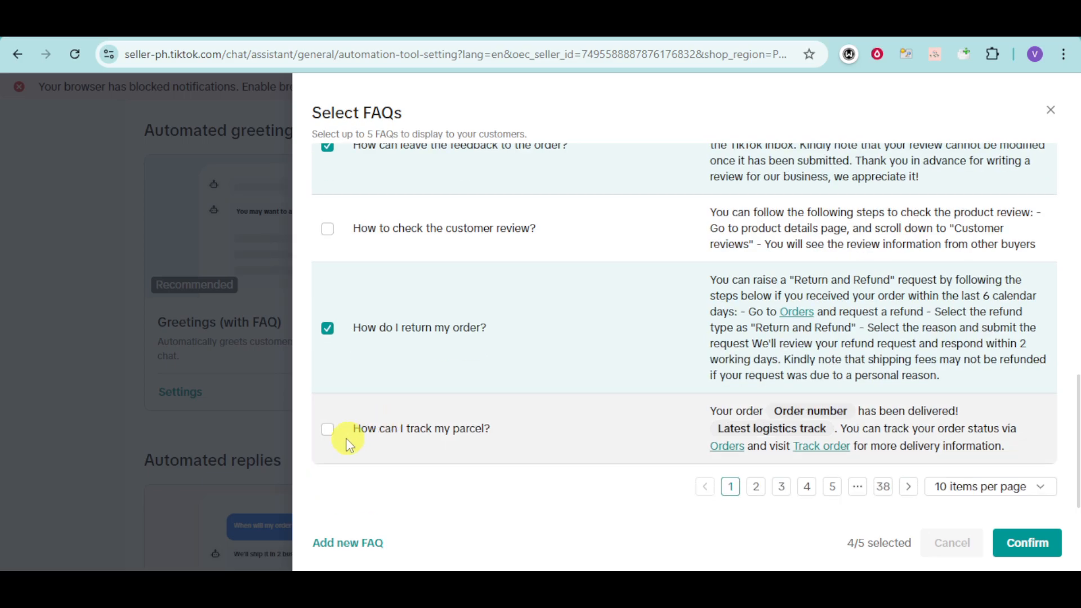
left_click(327, 429)
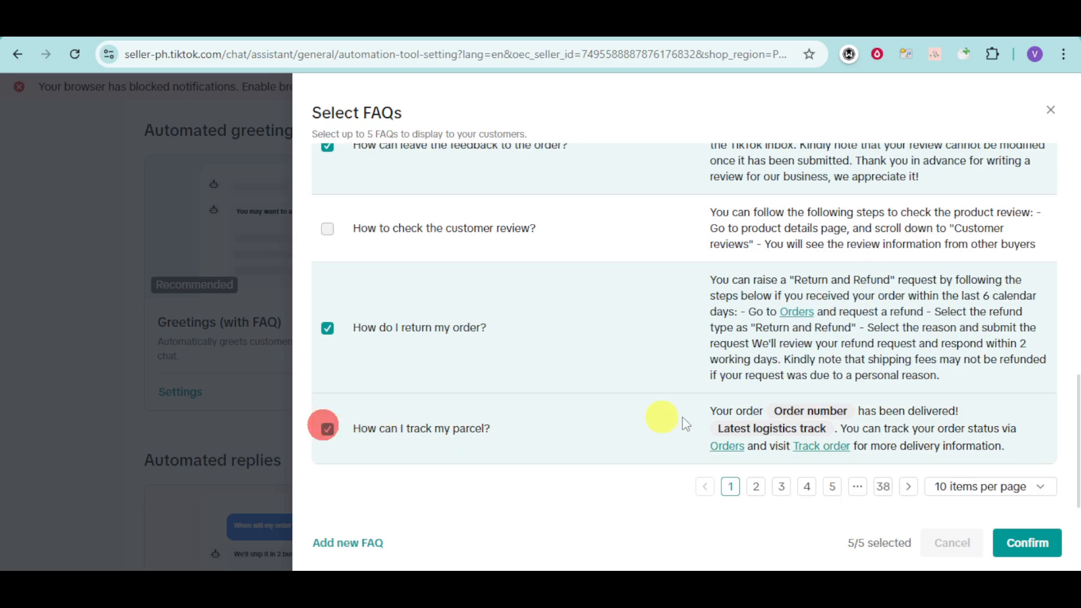
left_click(1042, 553)
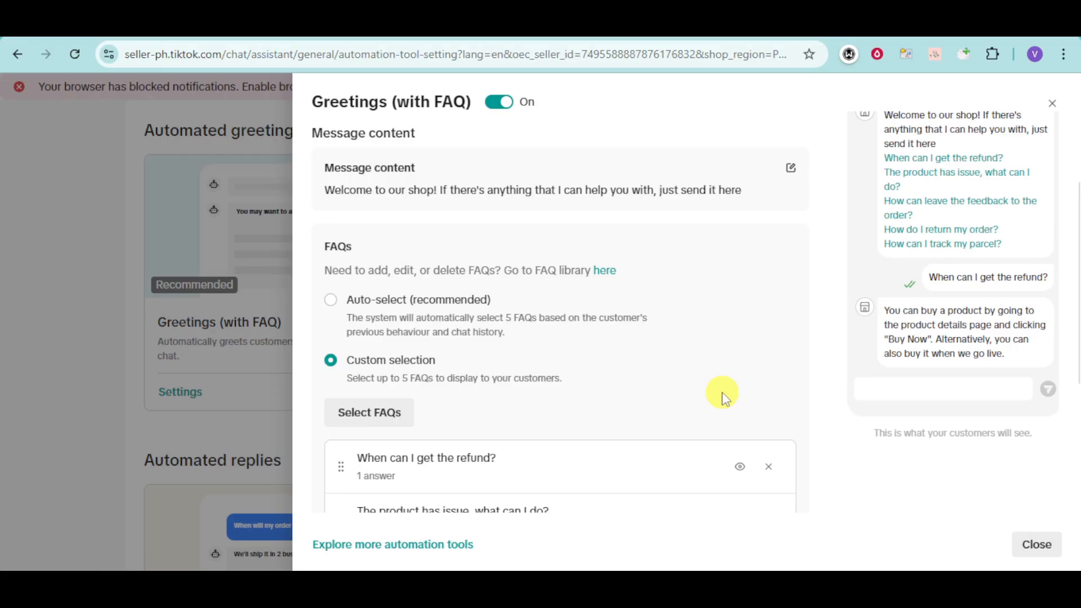
Step: Check the five chosen FAQs in the Greetings (with FAQ) panel and close it
scroll(722, 392, "down", 5)
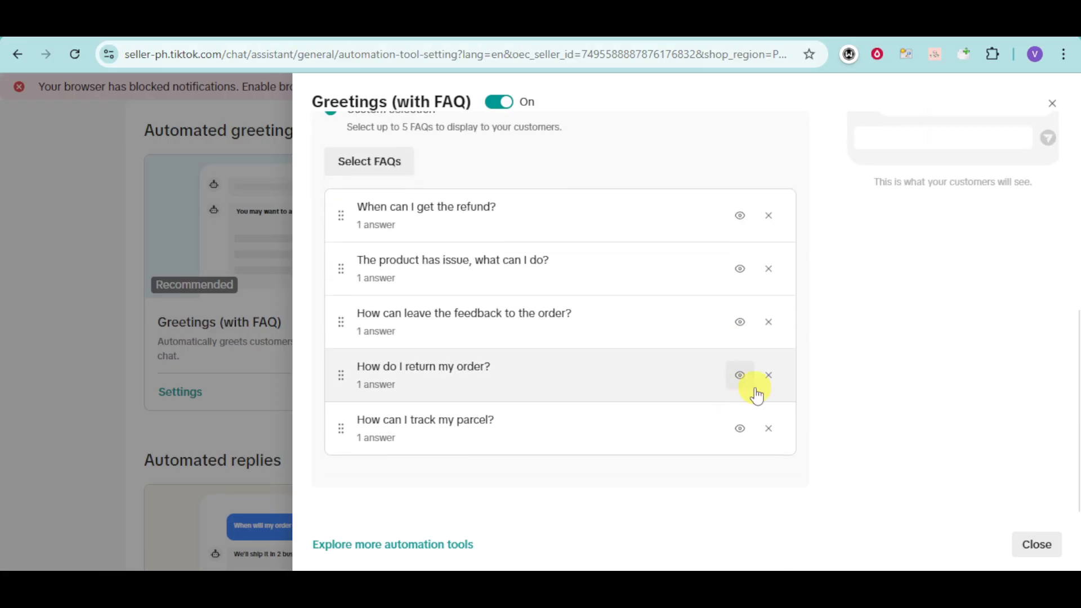
scroll(757, 395, "up", 5)
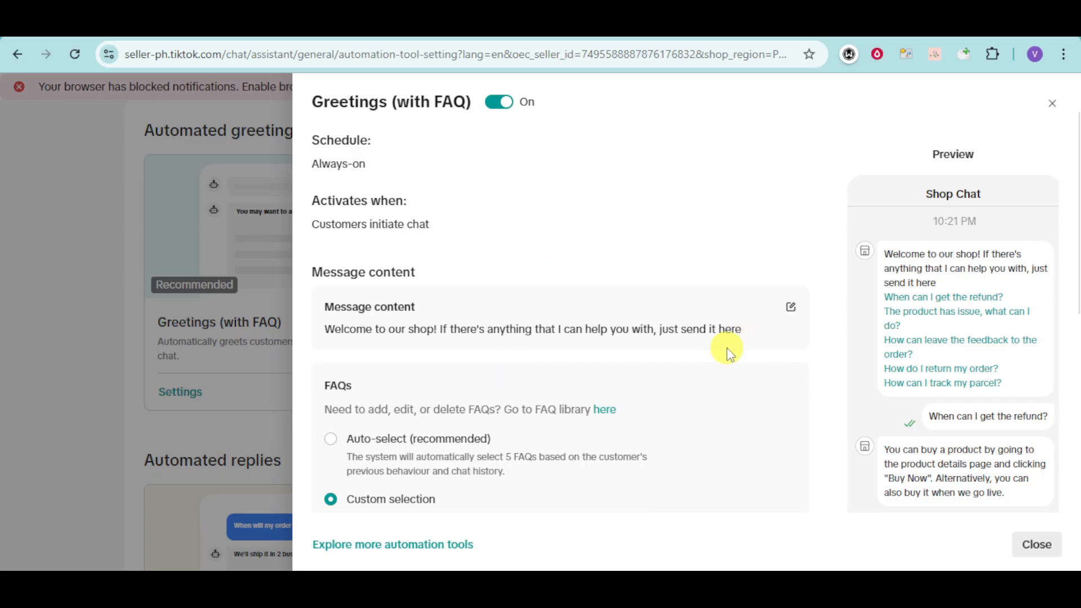
left_click(1028, 549)
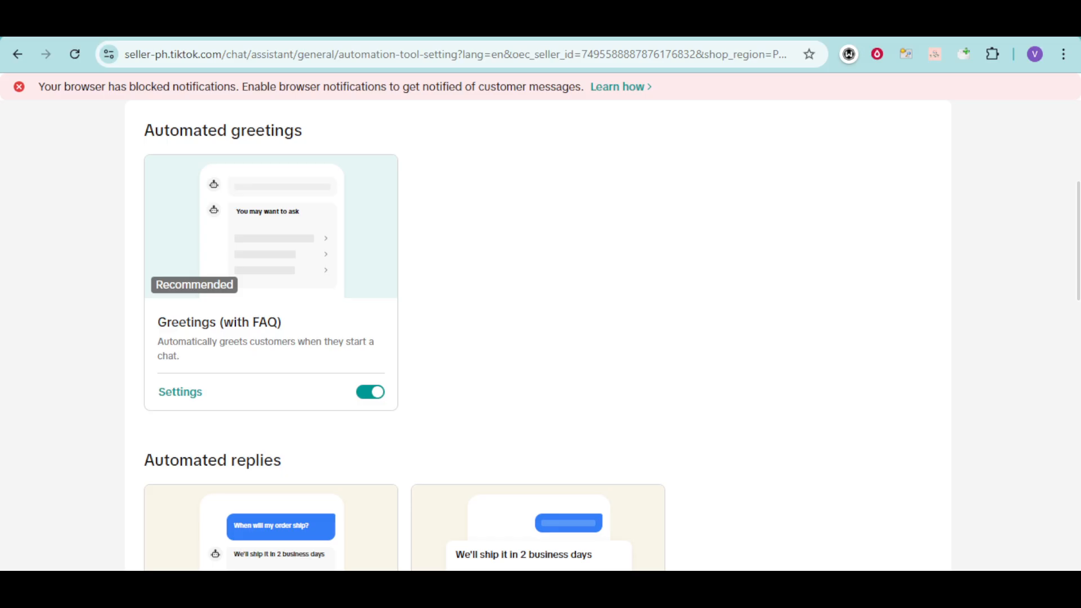
Step: In the Chatbot settings, tick pre-purchase and post-purchase inquiries alongside logistic ones
scroll(569, 316, "down", 4)
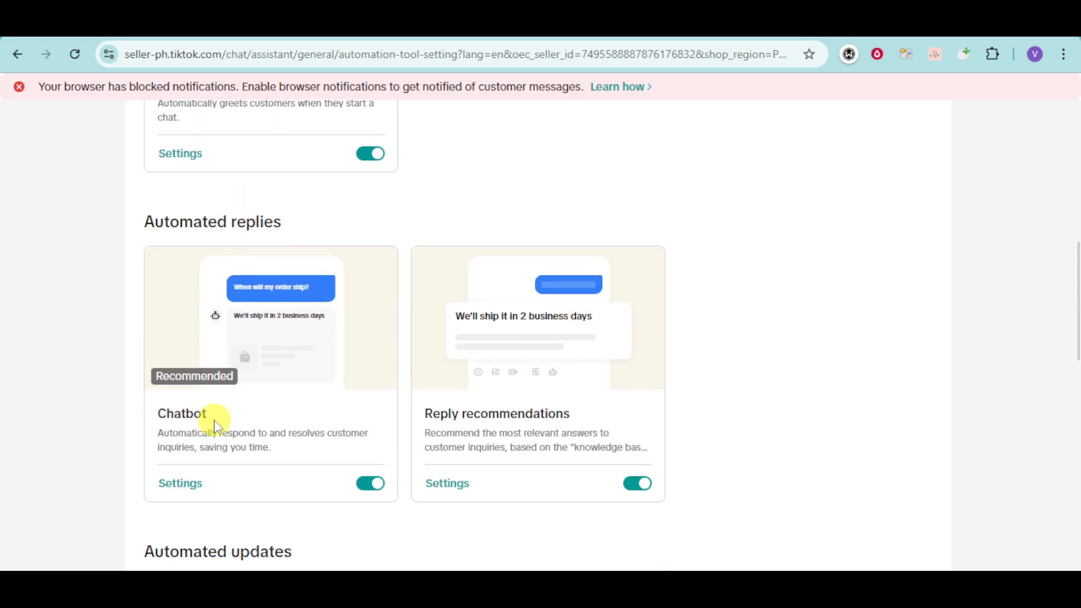
left_click(169, 487)
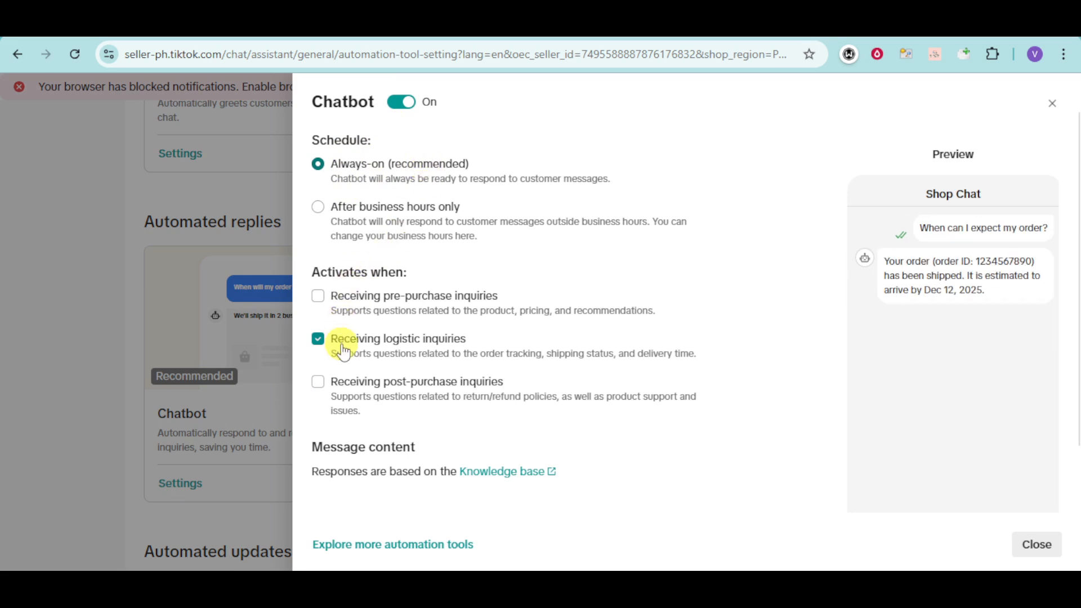
left_click(320, 299)
left_click(319, 383)
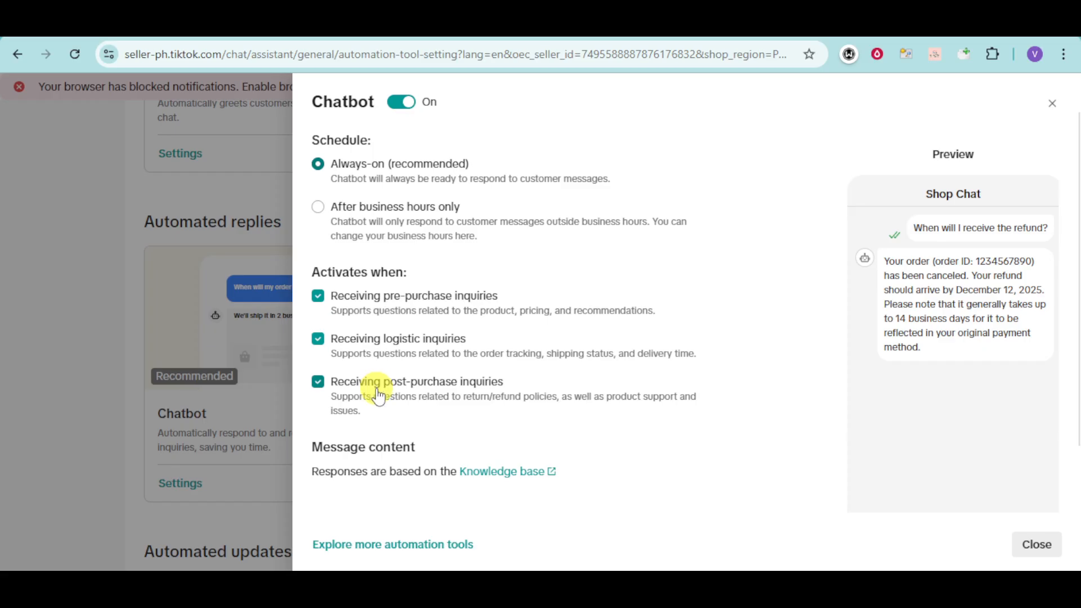
scroll(378, 397, "down", 1)
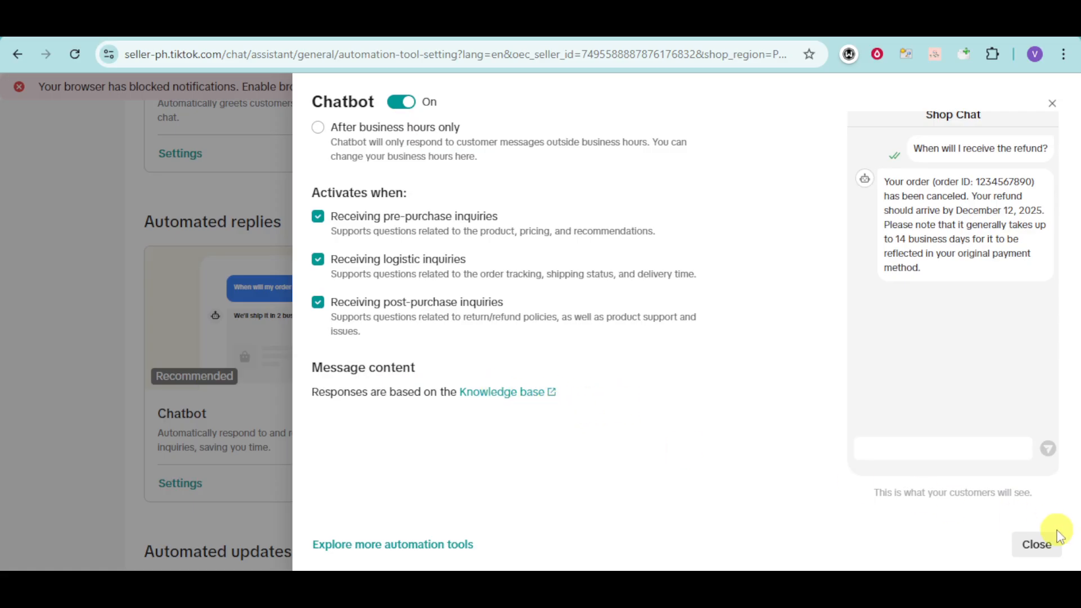
Step: Close the Chatbot panel and turn on Auto-reply based on recommendations in Reply recommendations
left_click(1042, 546)
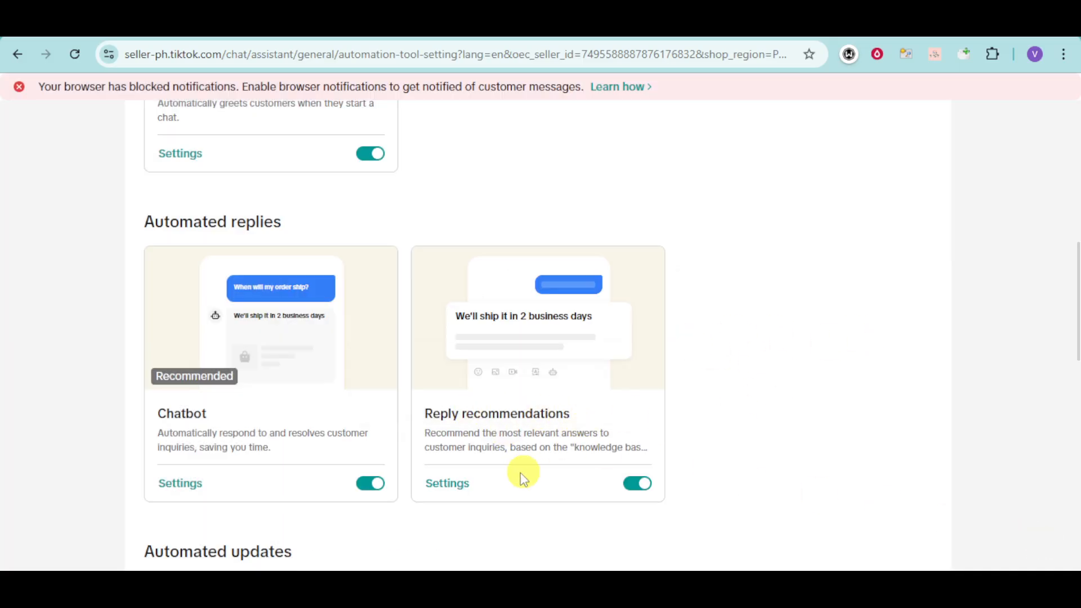
left_click(448, 484)
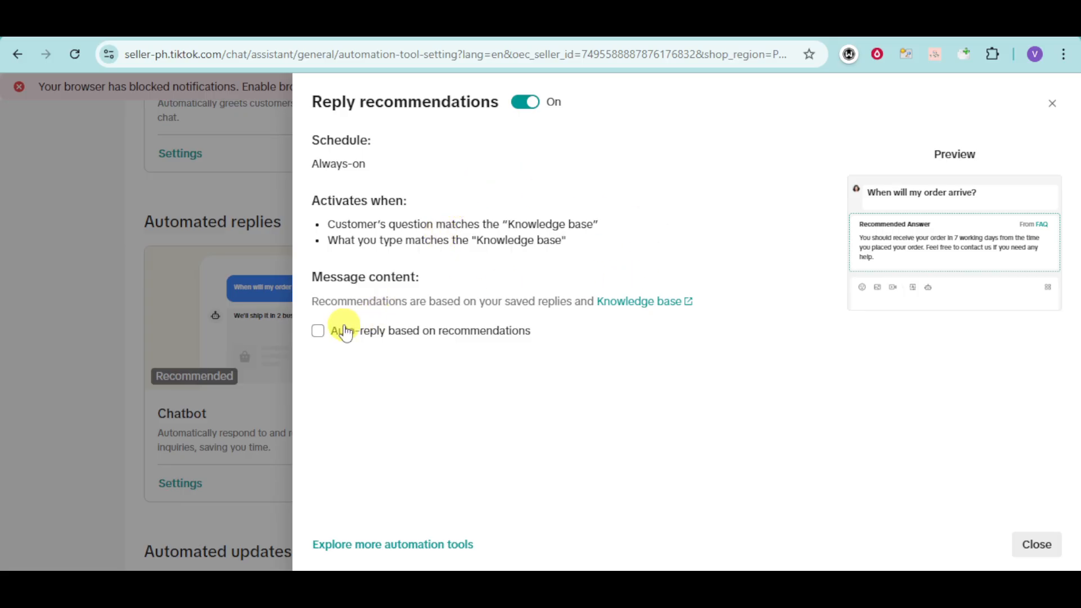
left_click(320, 332)
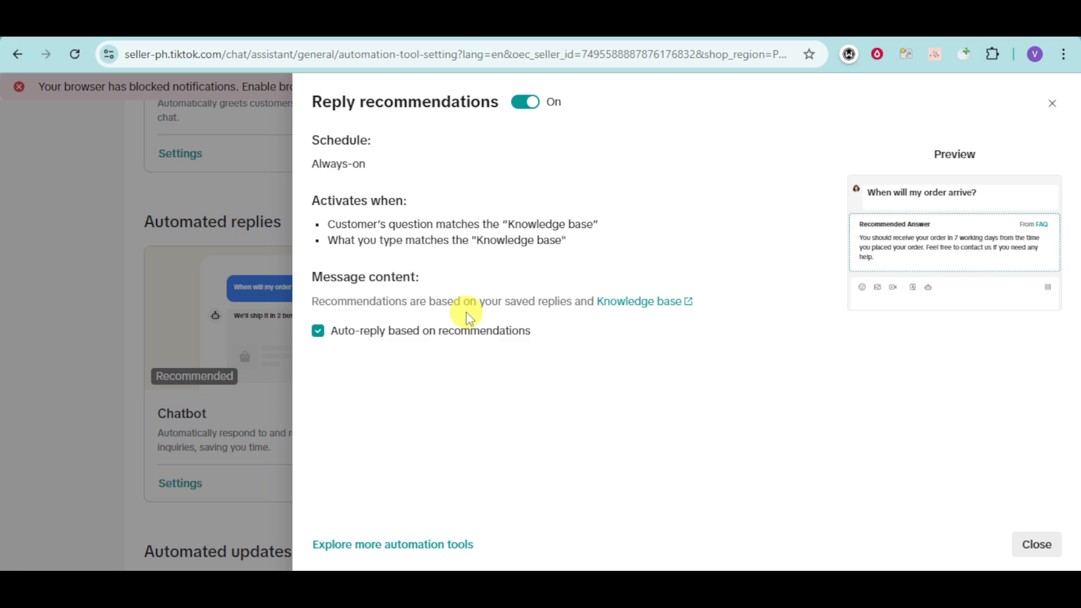
left_click(1036, 544)
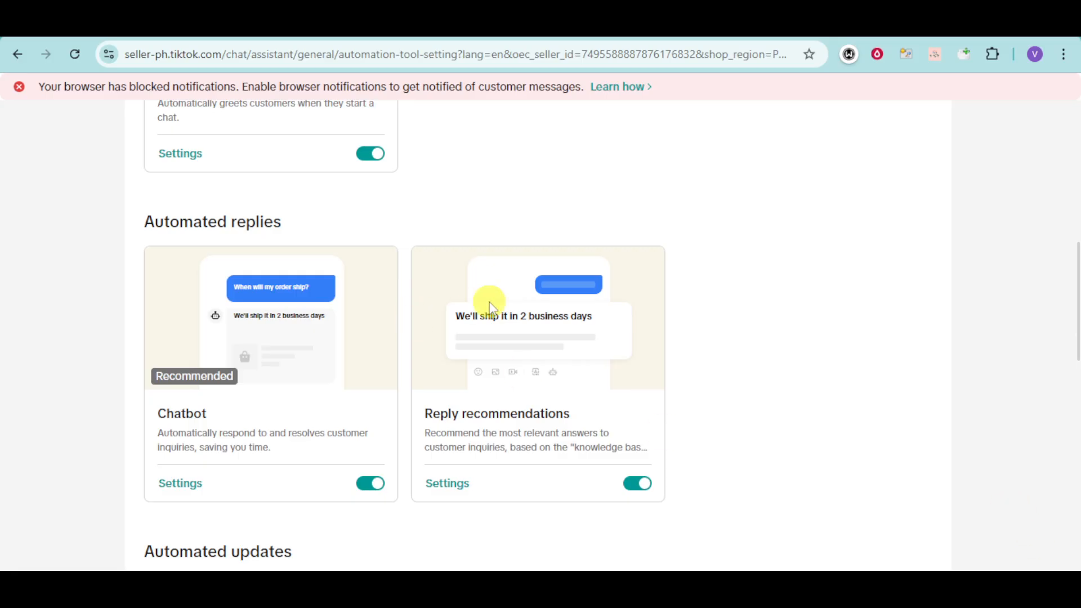
Step: Scroll back to the top of Automation tools and go back to the chat inbox
scroll(487, 304, "down", 5)
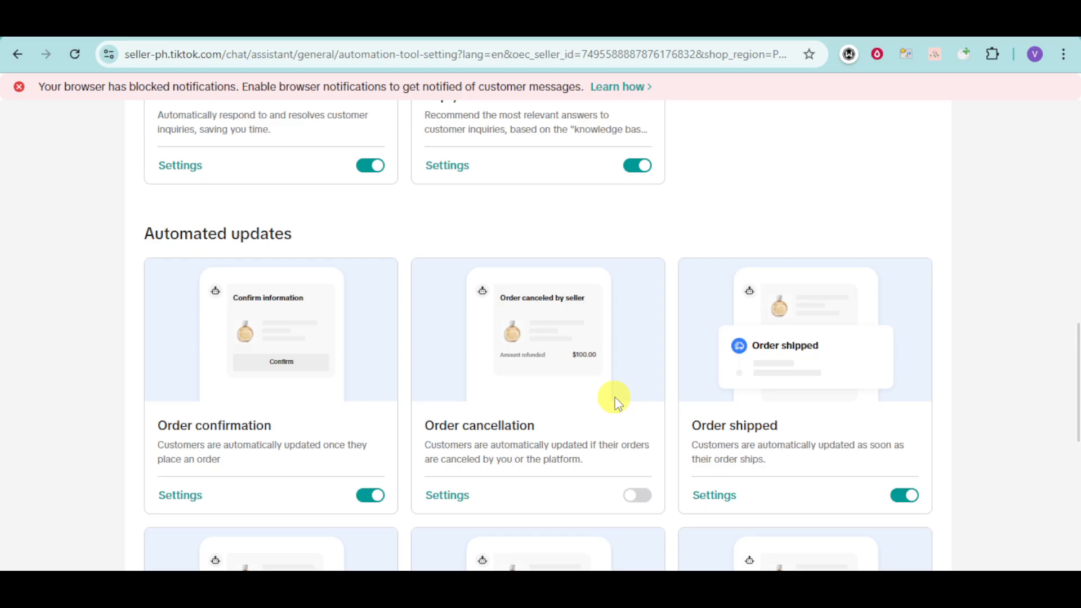
scroll(839, 403, "down", 5)
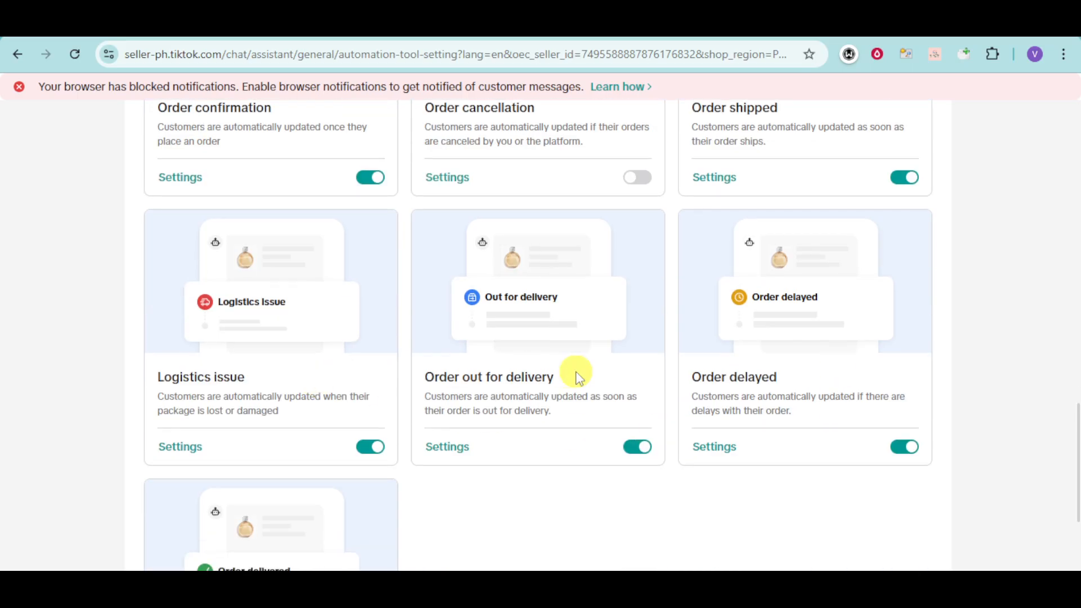
scroll(805, 383, "down", 3)
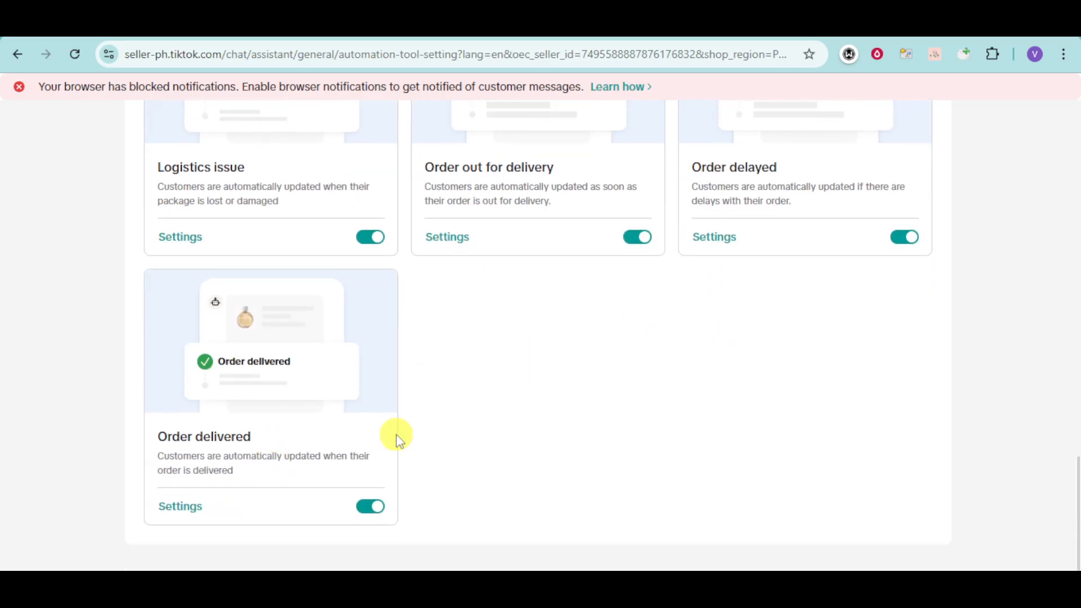
scroll(394, 437, "up", 3)
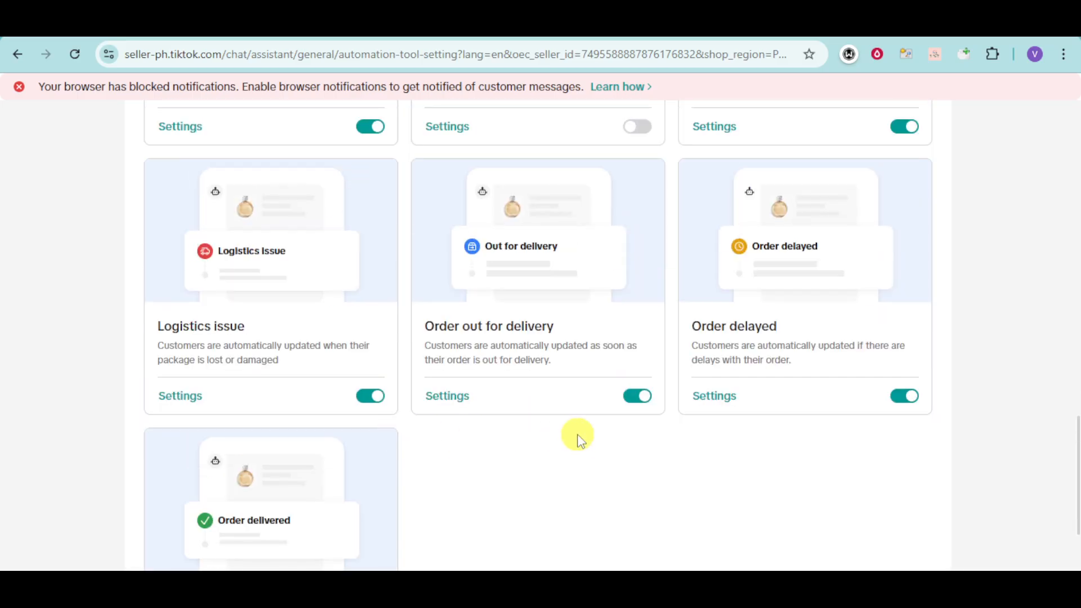
scroll(577, 437, "up", 4)
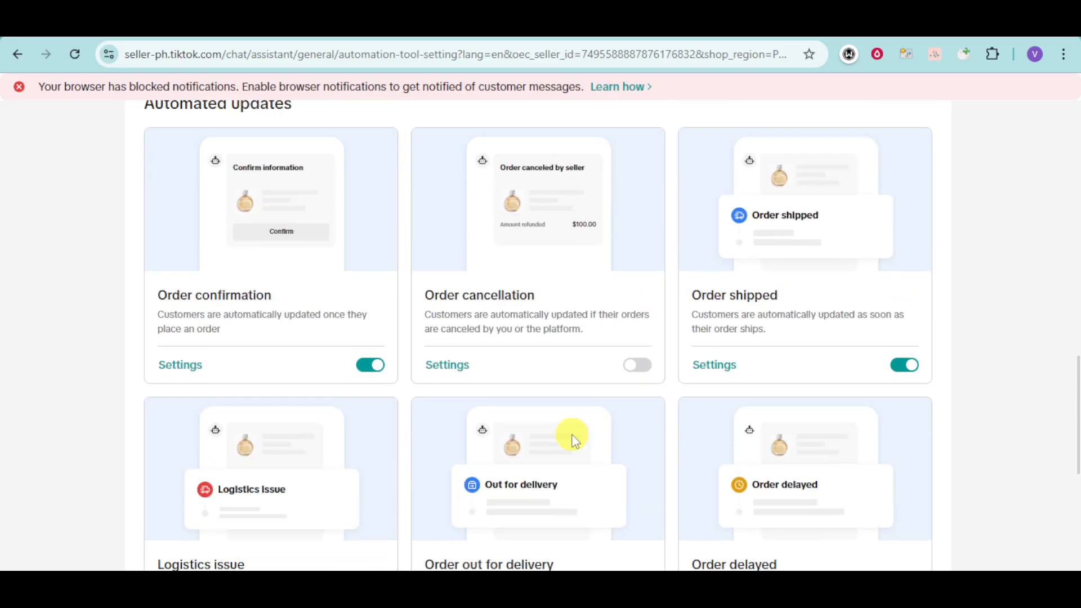
scroll(566, 433, "up", 15)
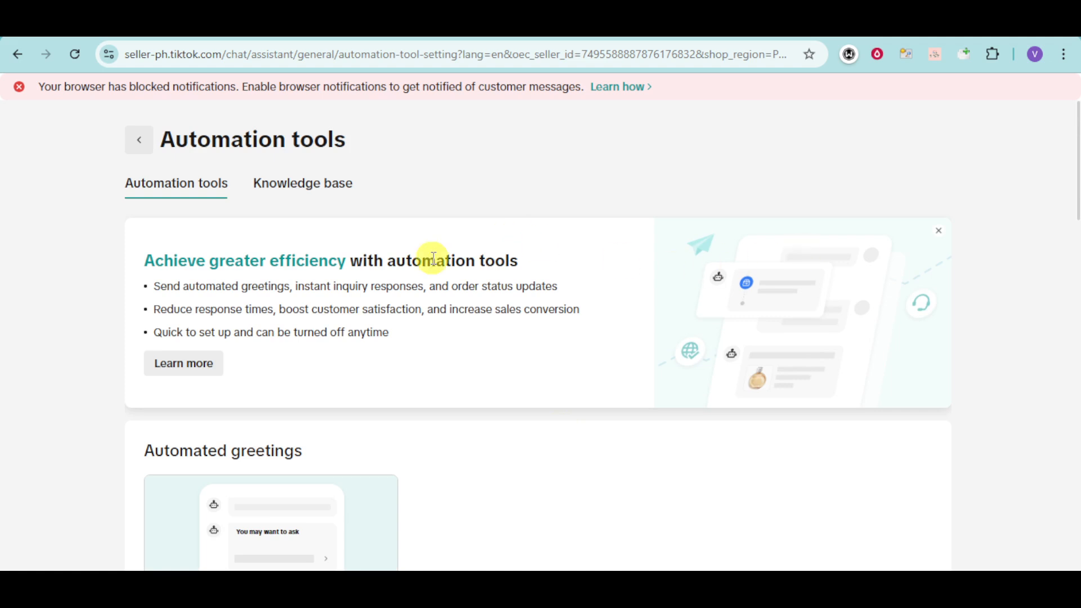
left_click(140, 141)
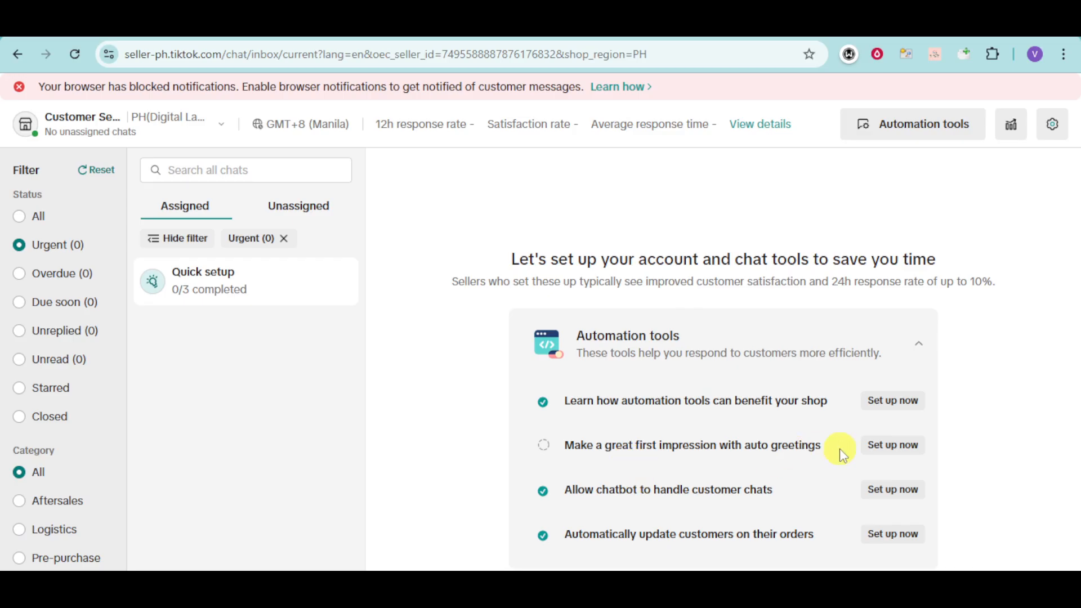
Step: Open the auto greetings setup and move 'How can I track my parcel?' to the top
left_click(893, 448)
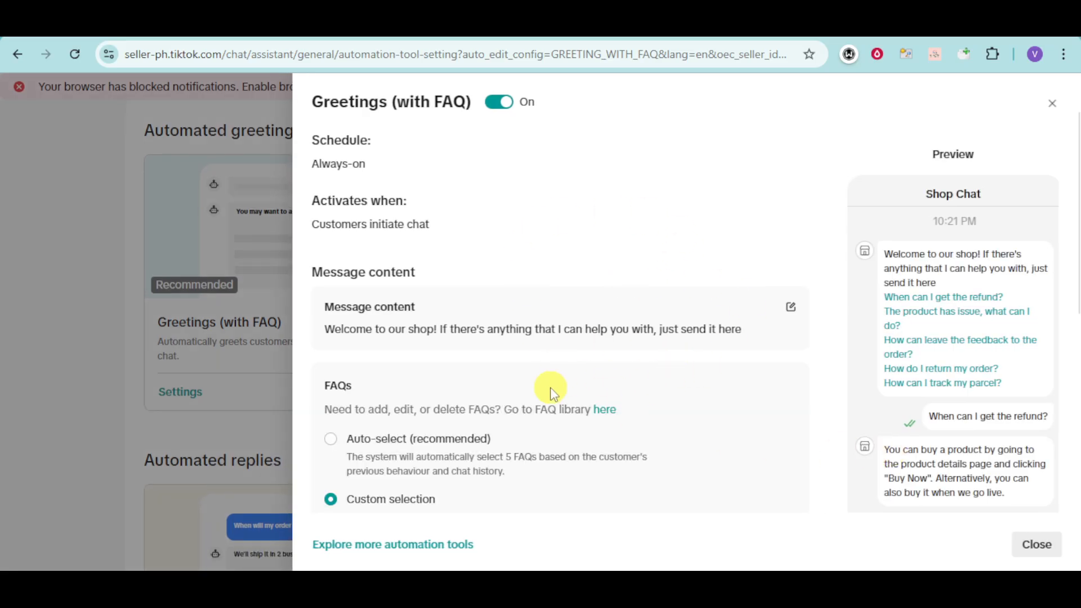
scroll(549, 393, "down", 3)
scroll(833, 459, "up", 3)
scroll(838, 465, "down", 4)
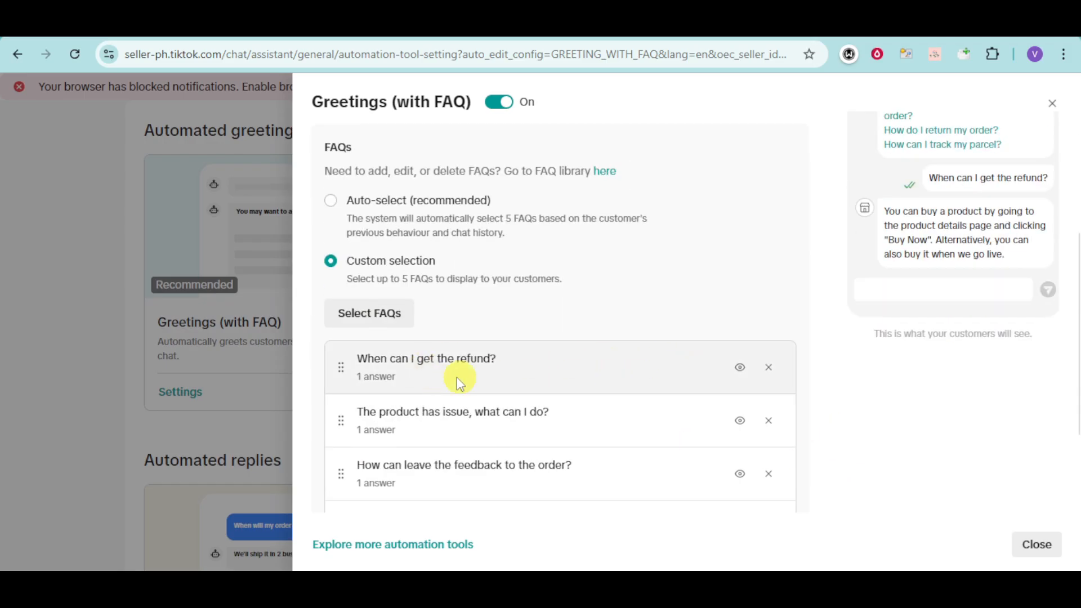
left_click_drag(339, 373, 340, 435)
scroll(345, 440, "down", 3)
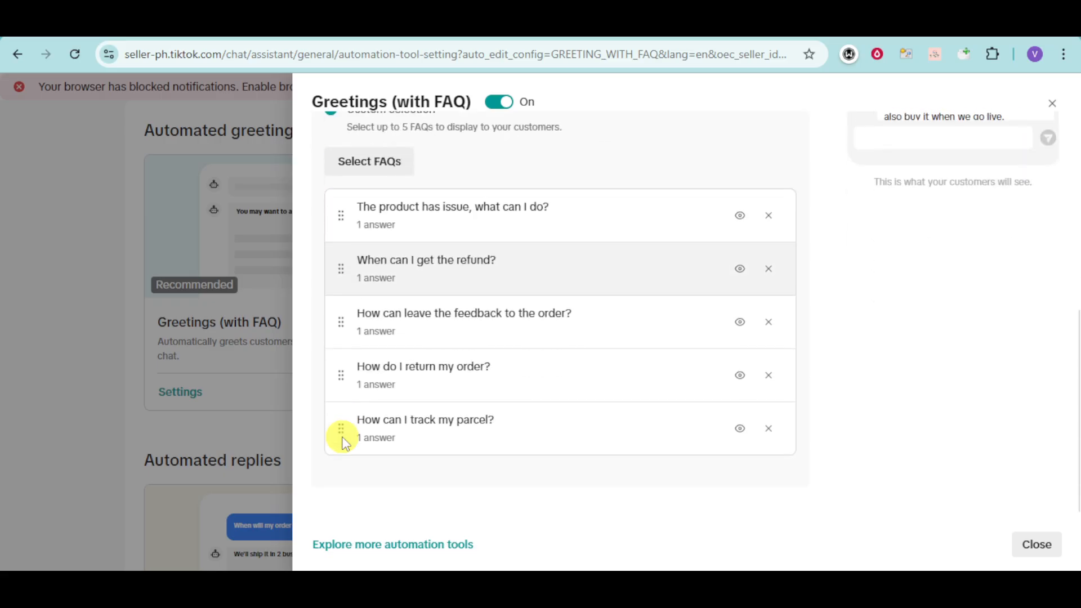
left_click_drag(340, 435, 335, 235)
Step: Move the product-issue FAQ down and 'How do I return my order?' into third place, then close
left_click_drag(340, 275, 345, 310)
left_click_drag(340, 434, 400, 482)
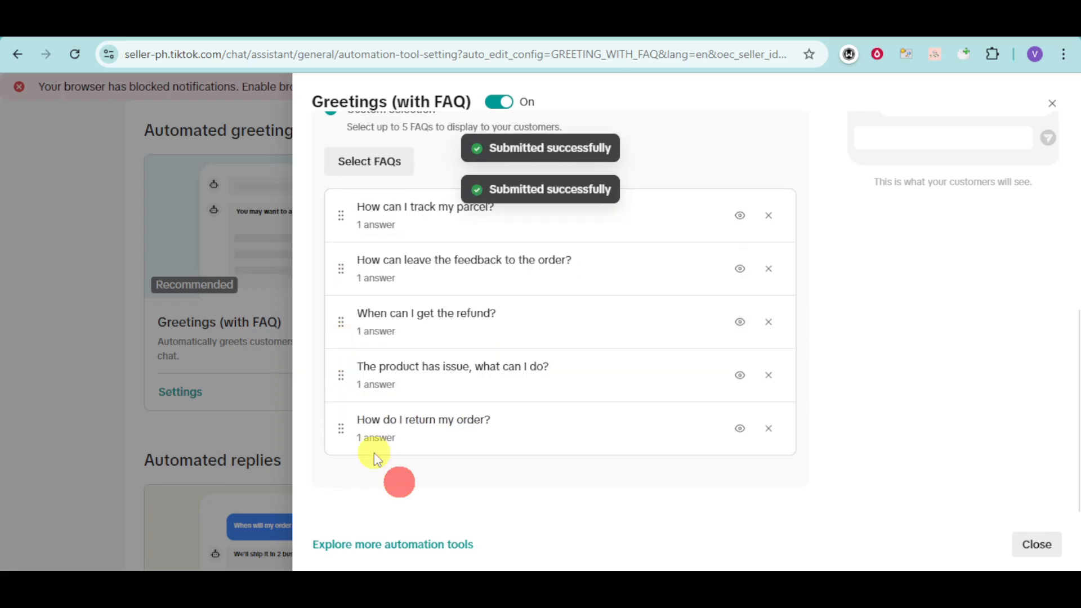
left_click_drag(340, 429, 337, 328)
left_click(925, 370)
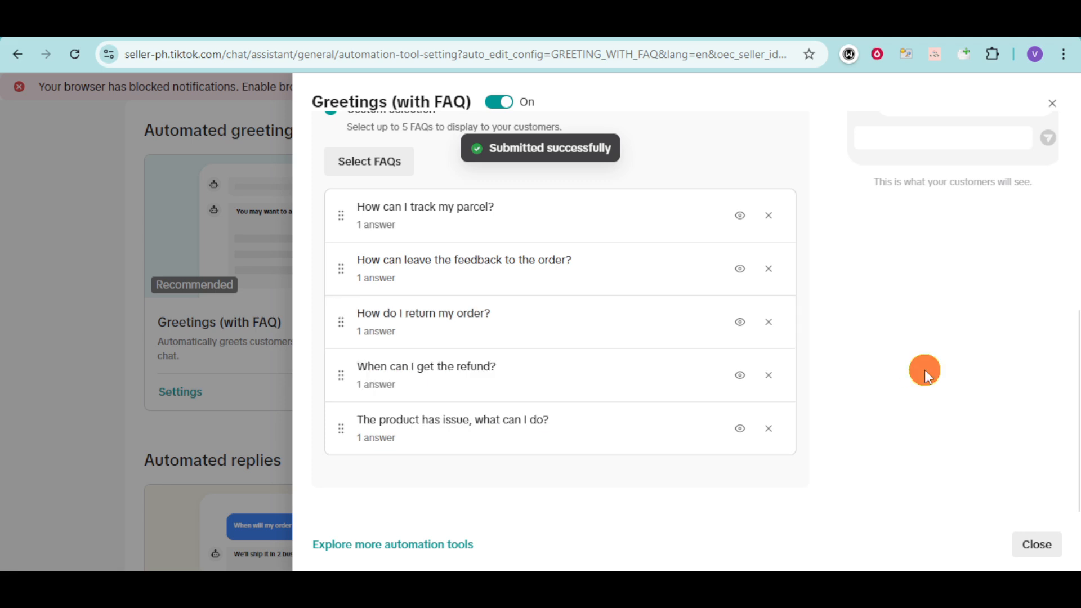
scroll(924, 369, "up", 5)
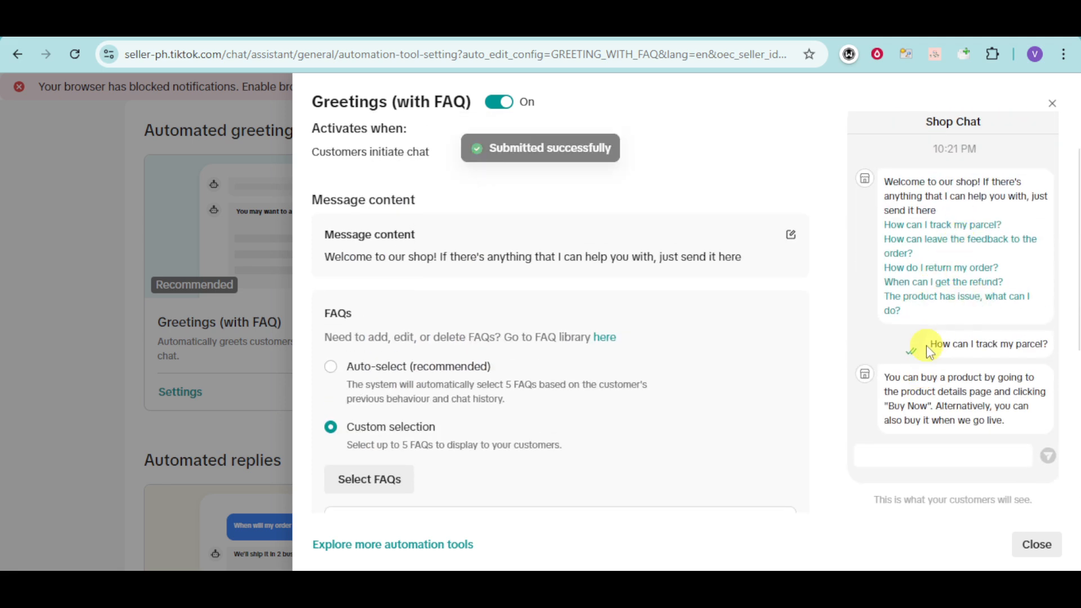
scroll(611, 386, "down", 5)
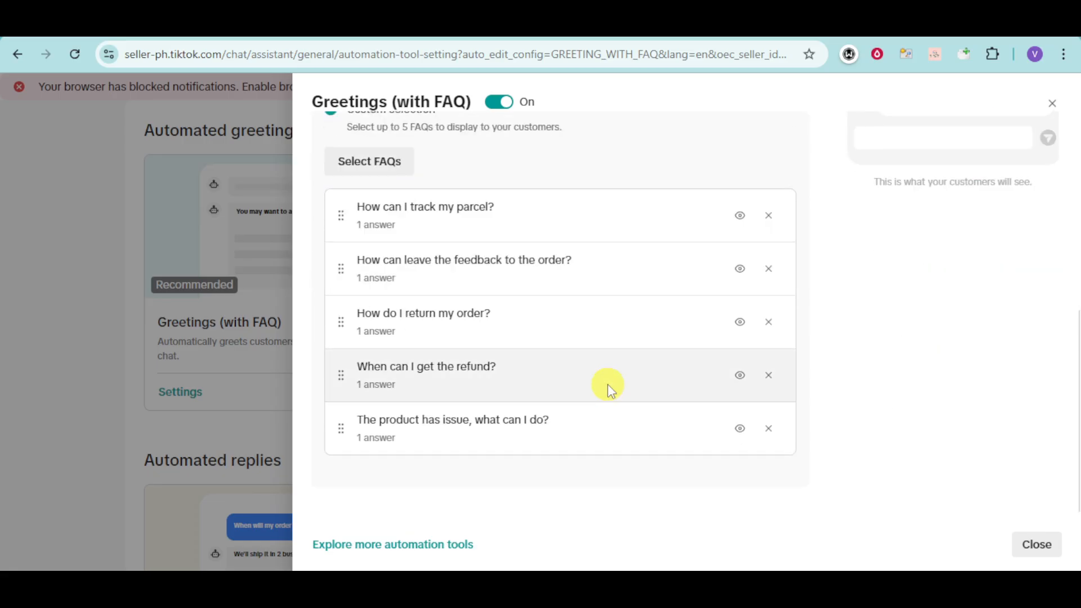
left_click(1039, 560)
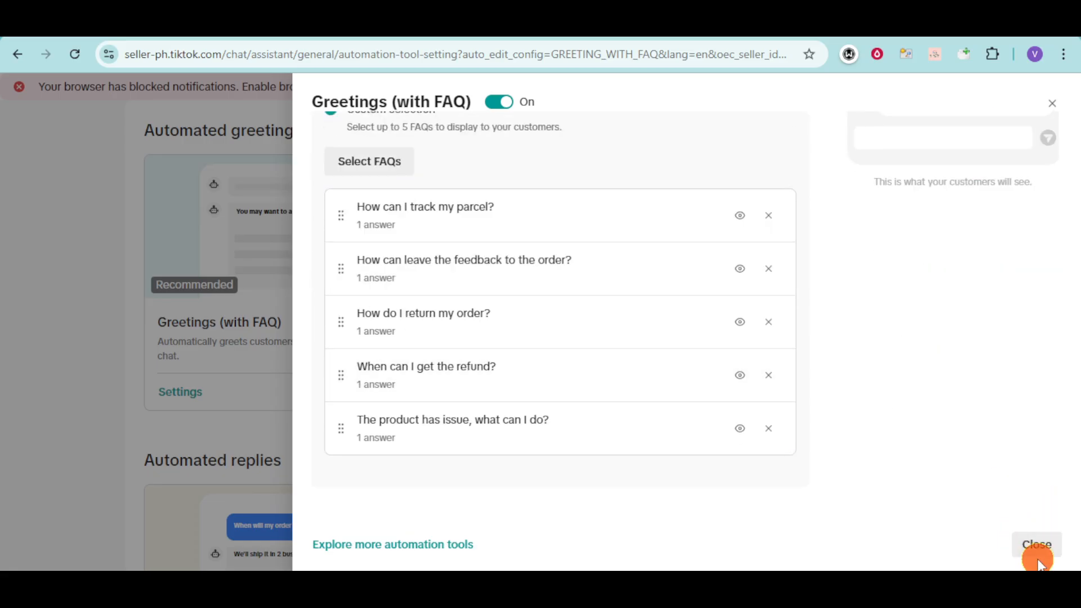
left_click(1039, 560)
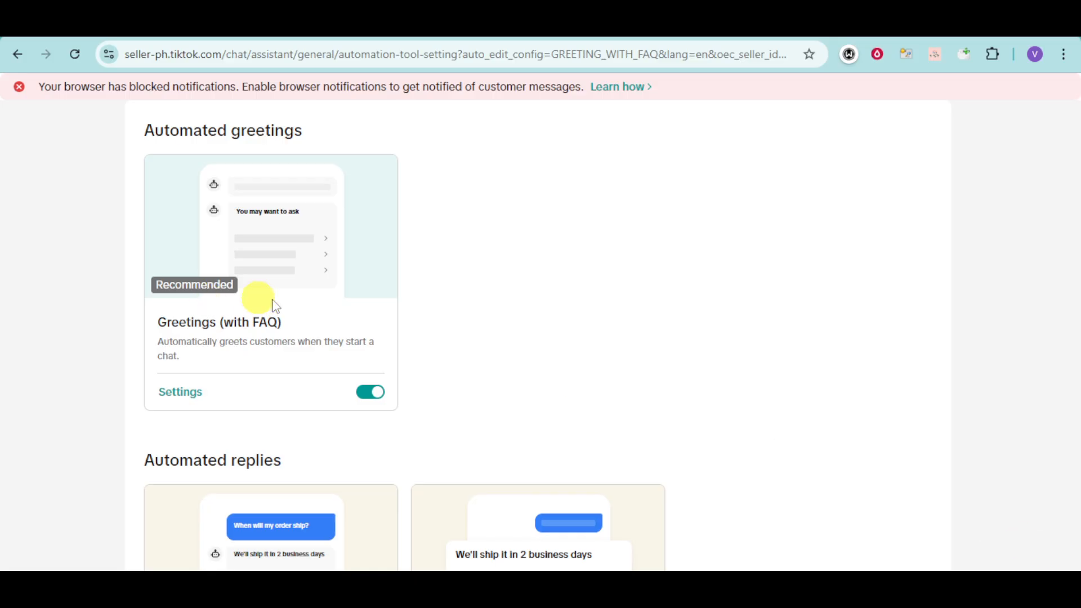
scroll(349, 321, "up", 5)
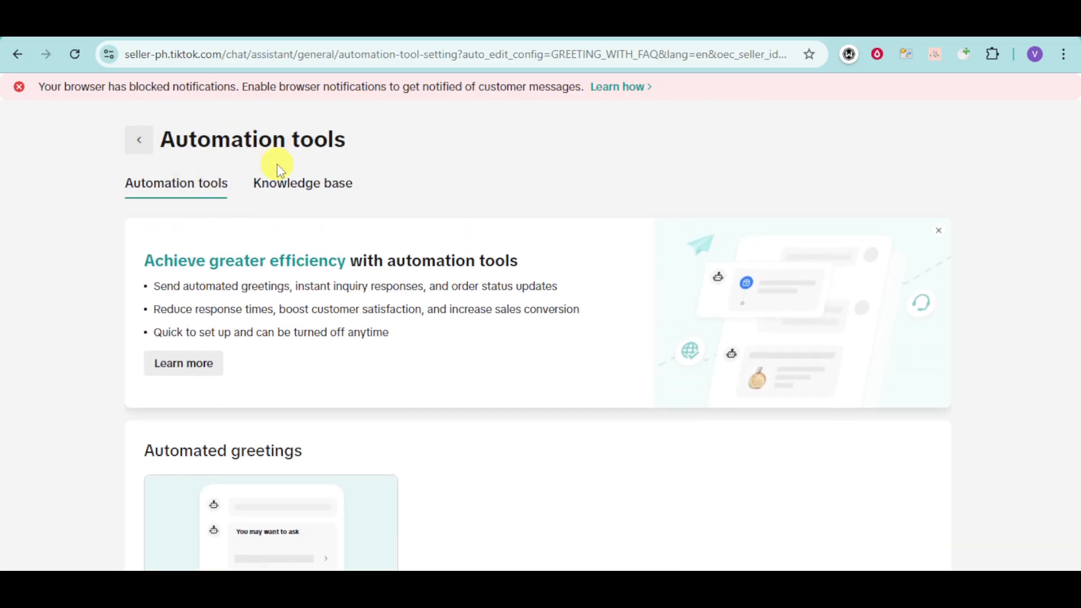
Step: In the Knowledge base, open the dispute-process FAQ and save it
left_click(290, 184)
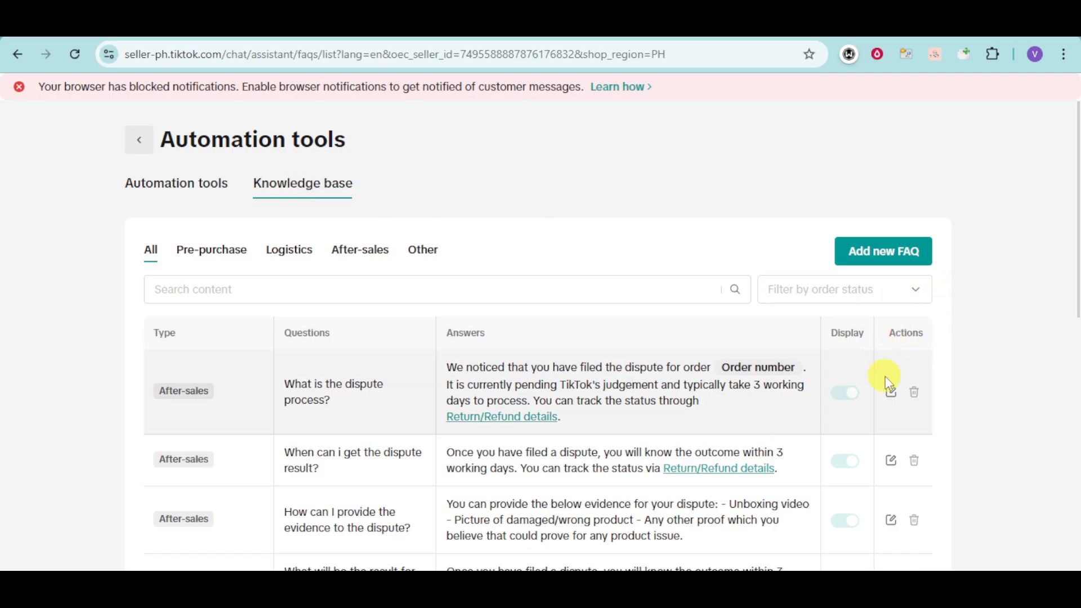
left_click(891, 393)
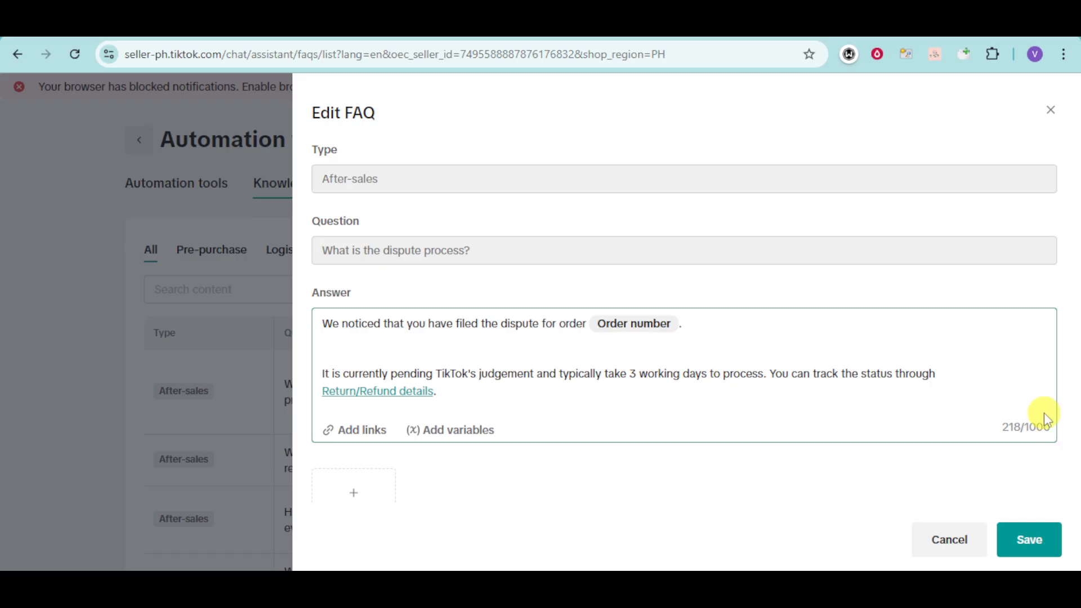
scroll(1044, 419, "down", 2)
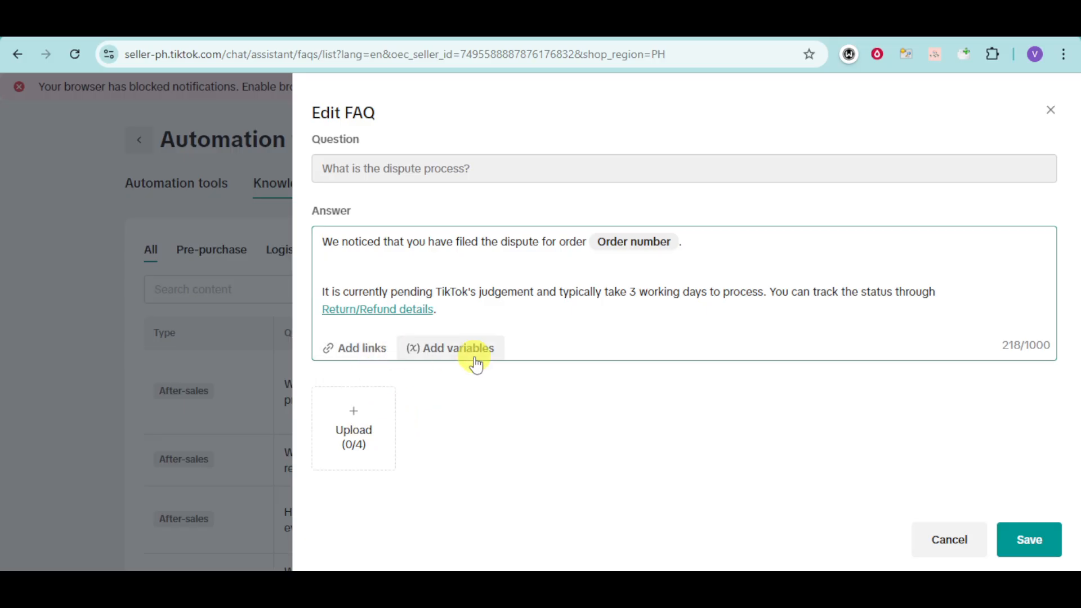
left_click(1022, 539)
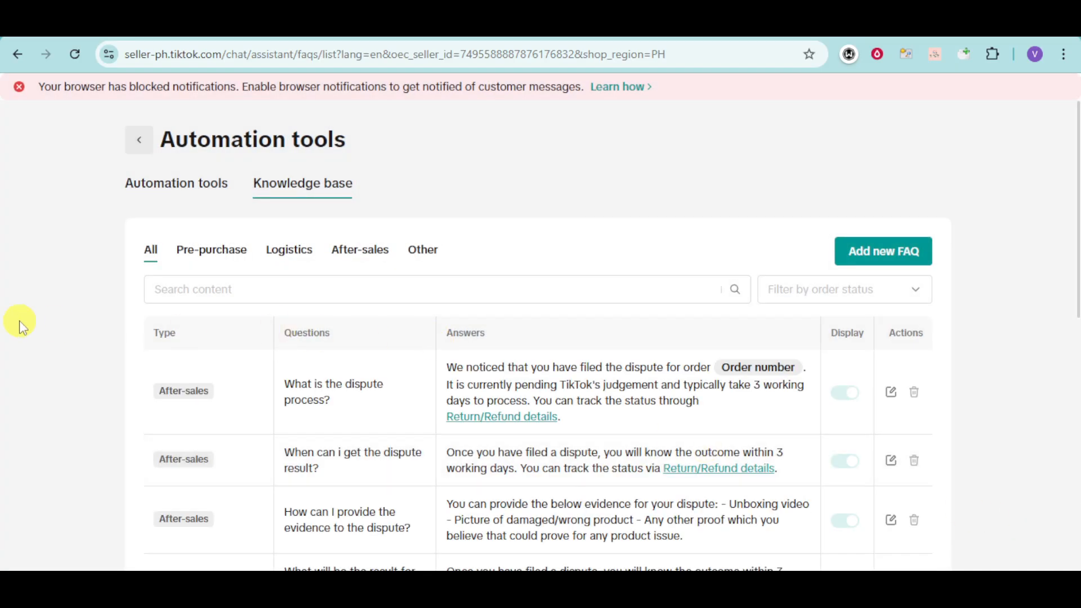
Step: Browse the Pre-purchase, Logistics and After-sales FAQ categories, then return to the chat inbox
left_click(203, 257)
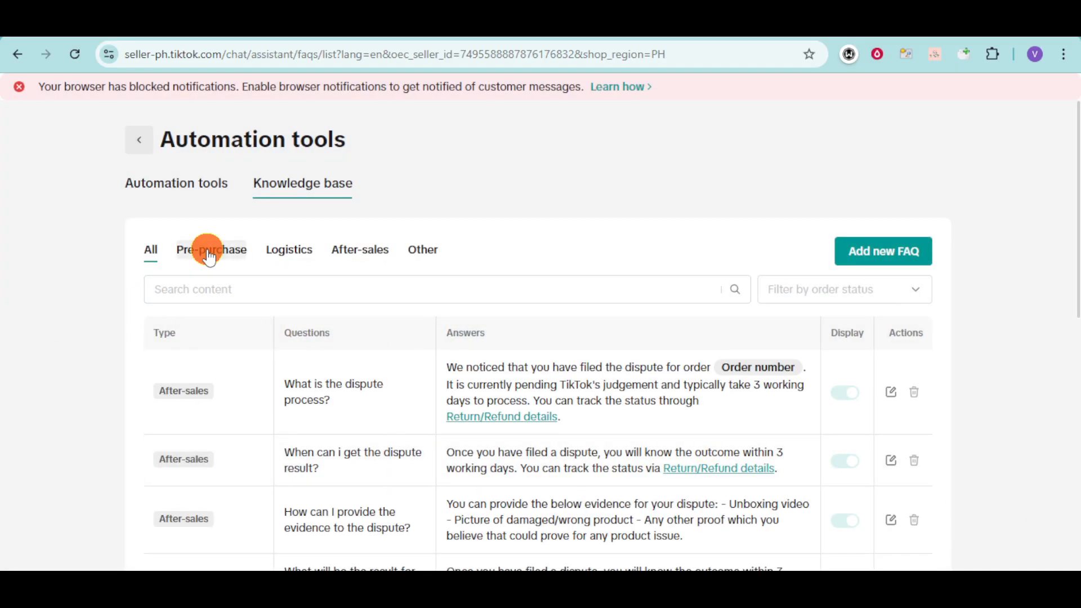
left_click(293, 257)
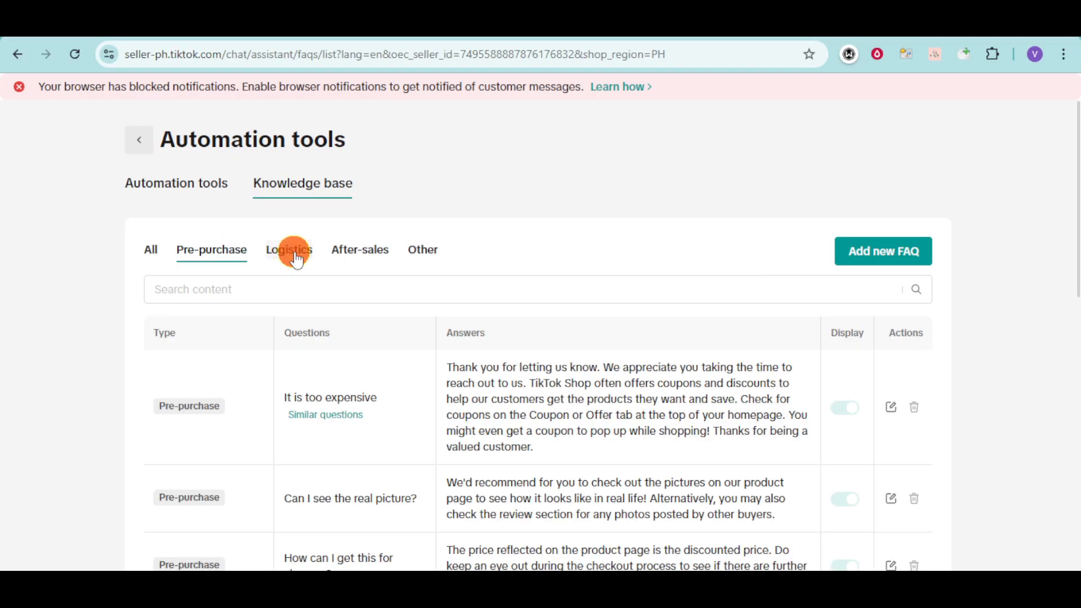
left_click(361, 261)
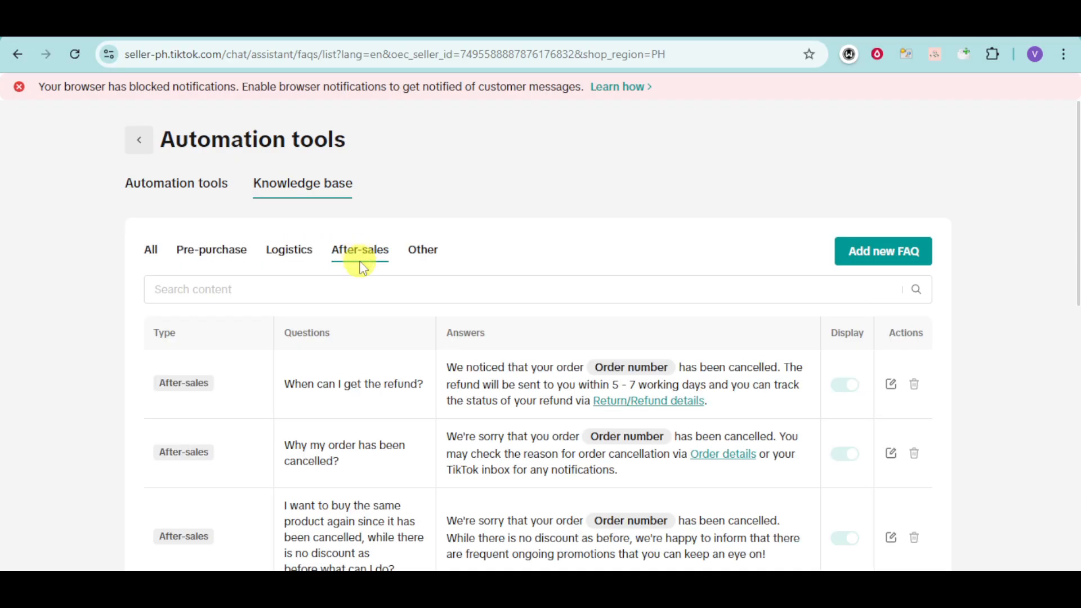
left_click(143, 142)
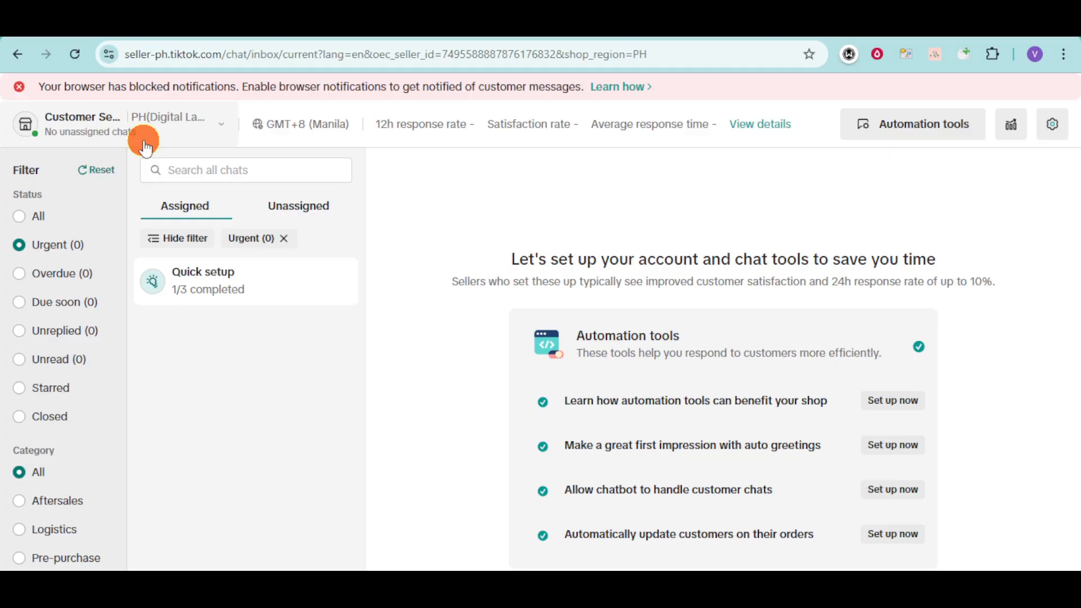
scroll(751, 314, "down", 4)
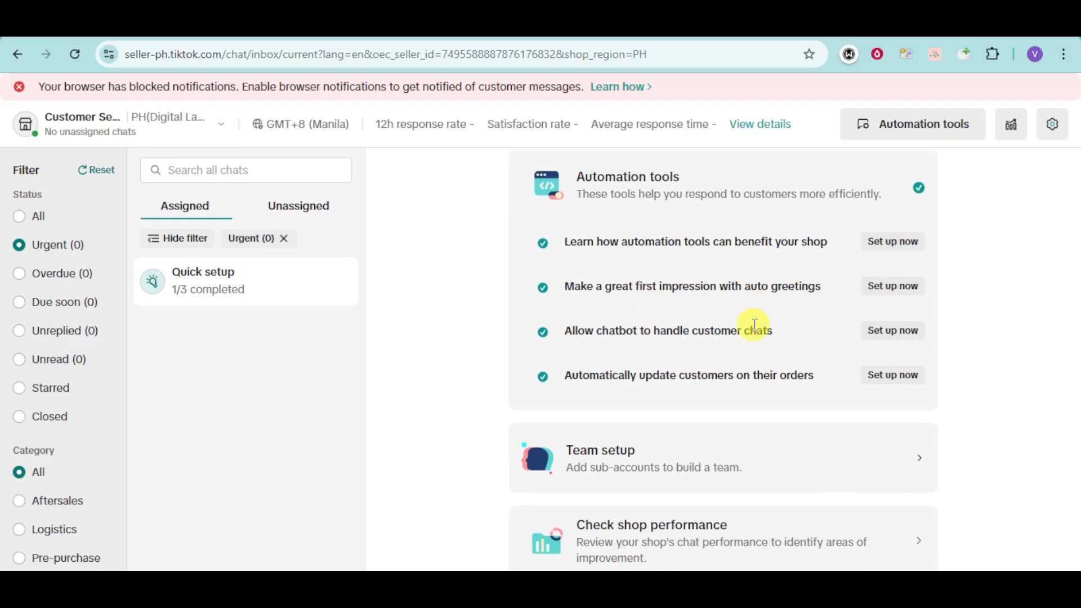
scroll(726, 345, "down", 1)
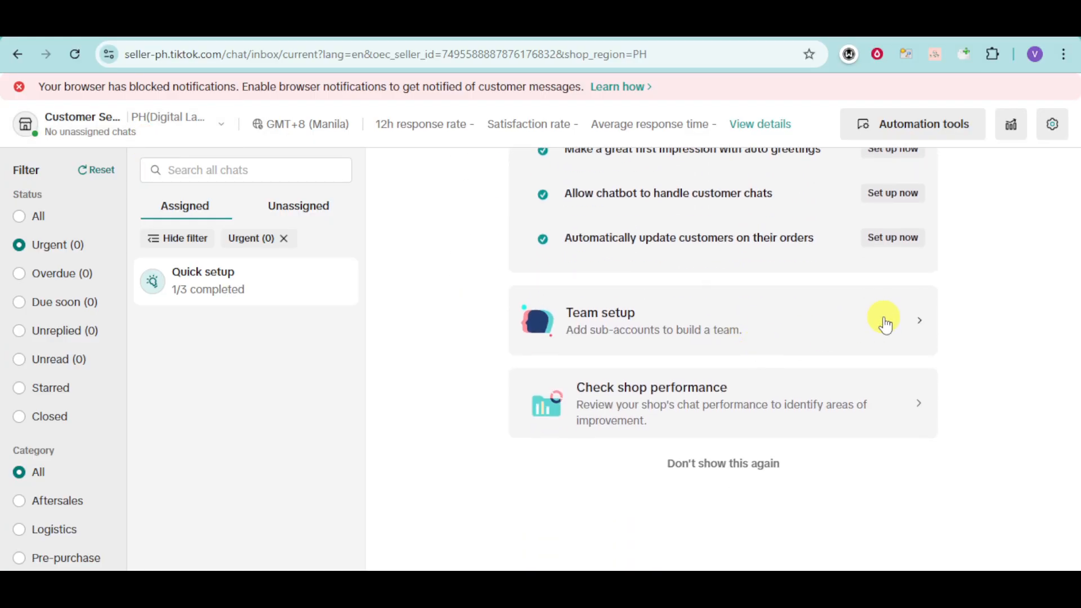